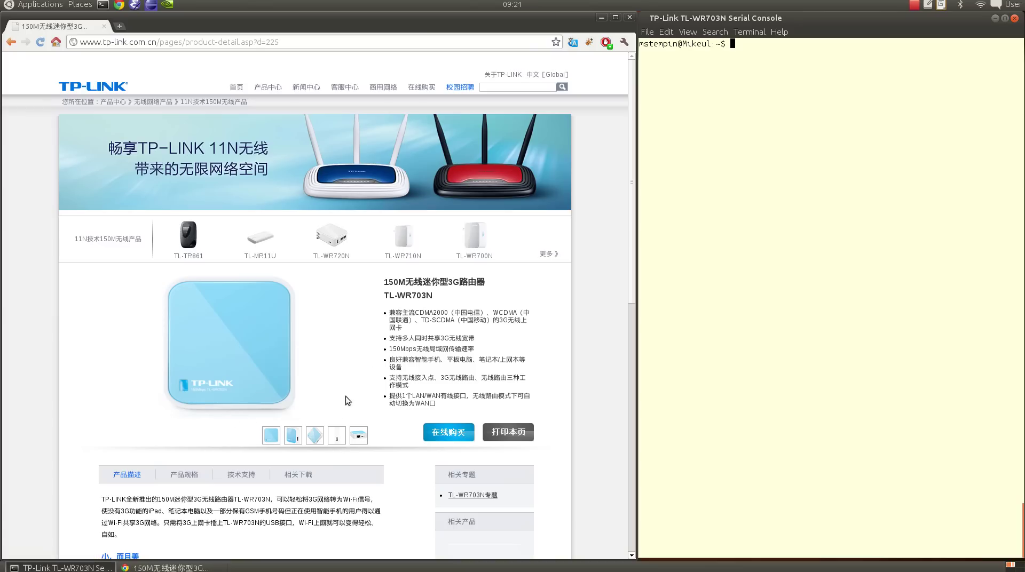
- Show the router's port-side product photo and bring the serial console terminal forward
{"action": "left_click", "coordinate": [357, 434]}
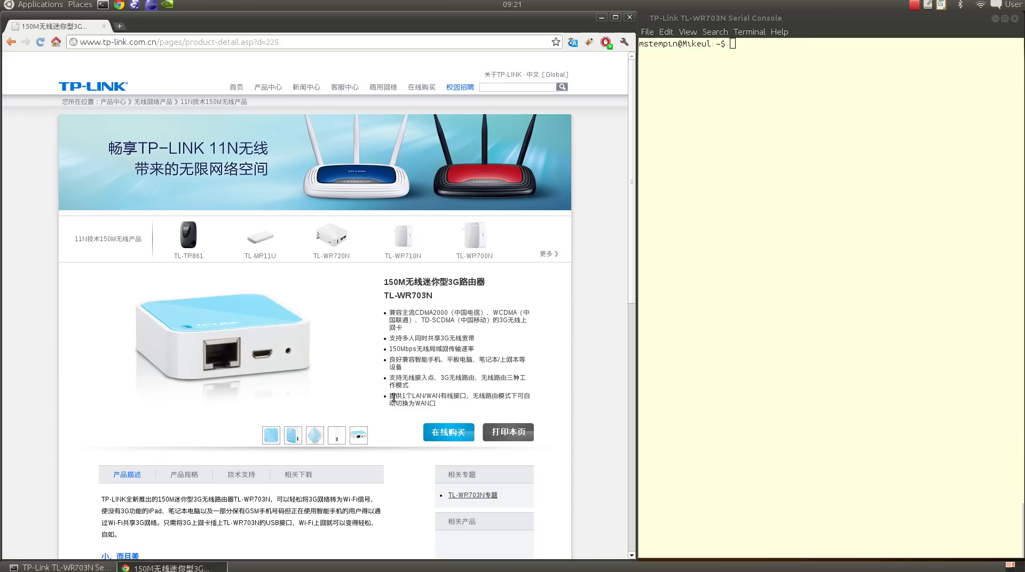
{"action": "left_click", "coordinate": [758, 195]}
- Enter sudo minicom at the terminal prompt while viewing the router's top and port-side photos
{"action": "type", "text": "sudo minicom"}
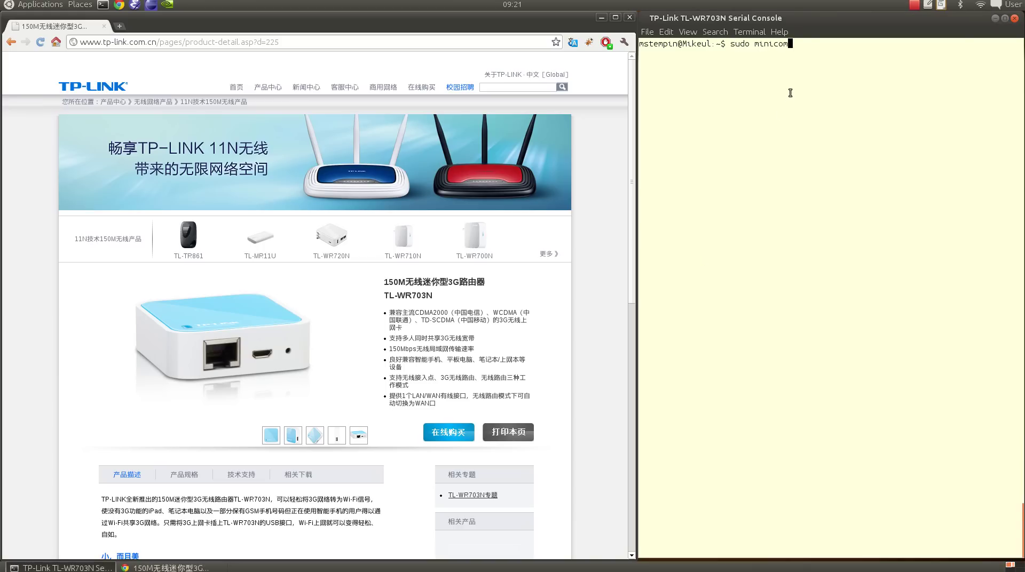
{"action": "left_click", "coordinate": [271, 436]}
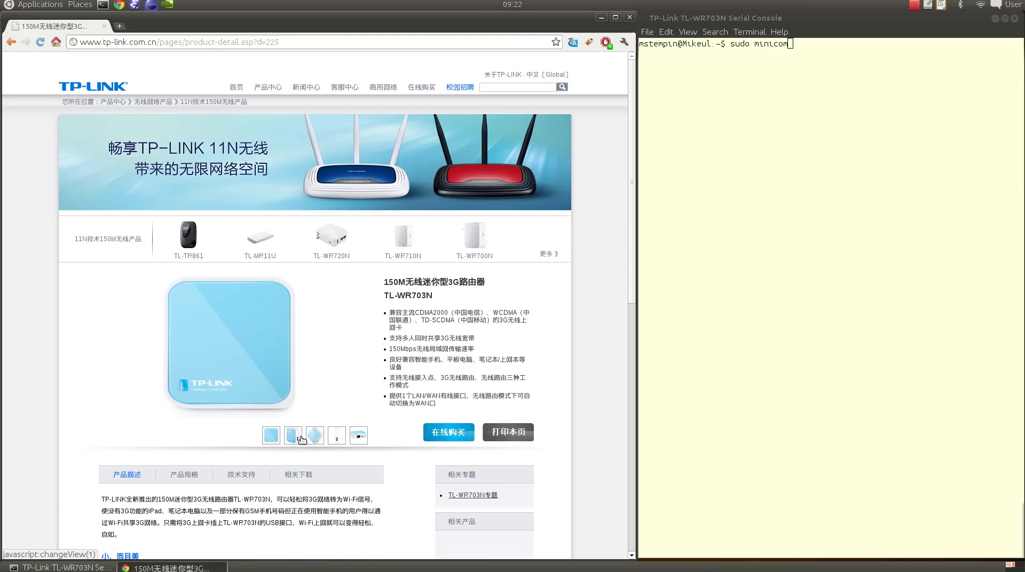
{"action": "left_click", "coordinate": [354, 443]}
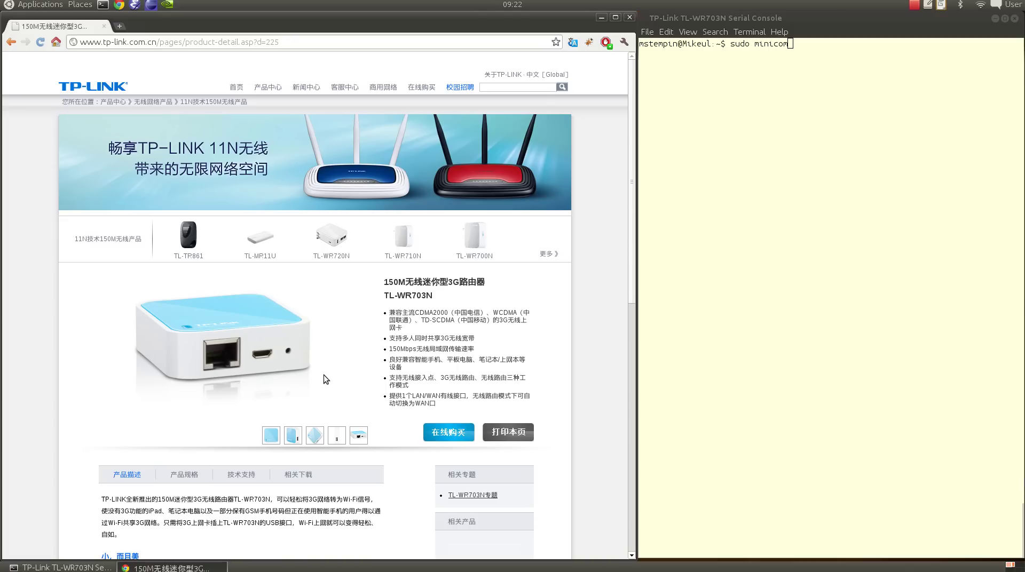
- Run minicom, then select TP-LINK_D8C9B4 in the boot log's SSID SET= line
{"action": "key", "text": "alt+Tab"}
{"action": "key", "text": "Return"}
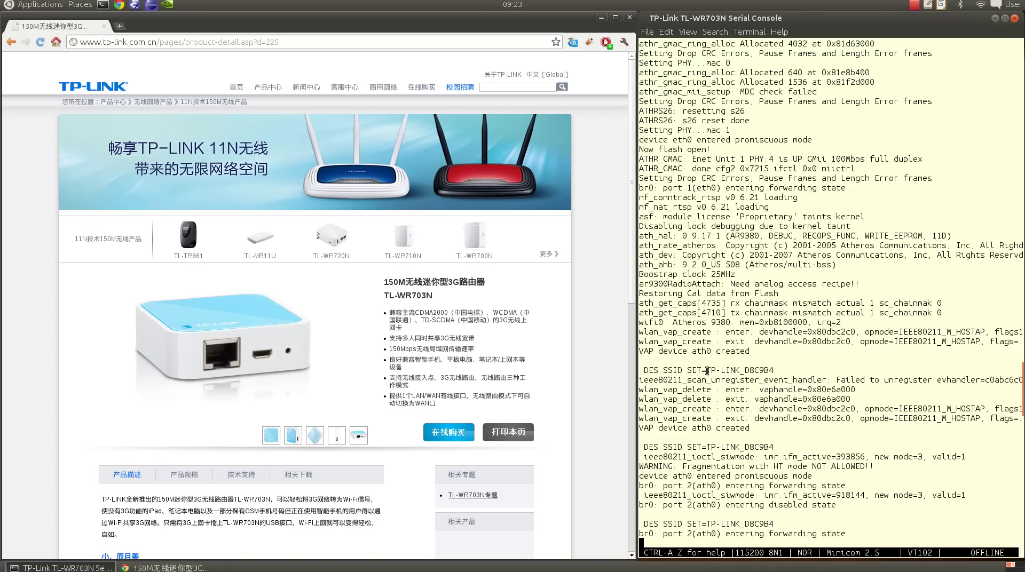
{"action": "left_click_drag", "start_coordinate": [707, 370], "coordinate": [774, 369]}
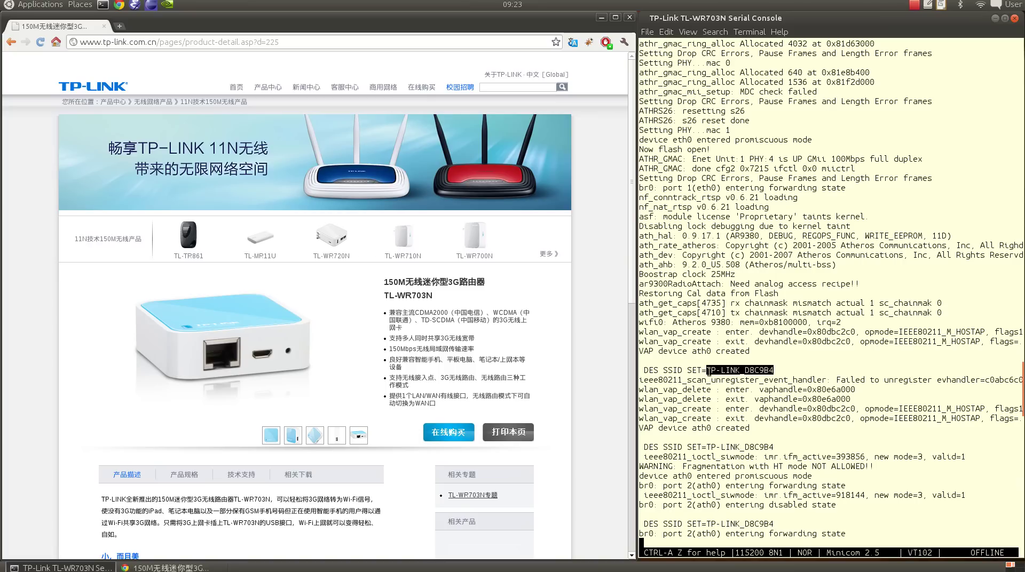
{"action": "left_click", "coordinate": [752, 374]}
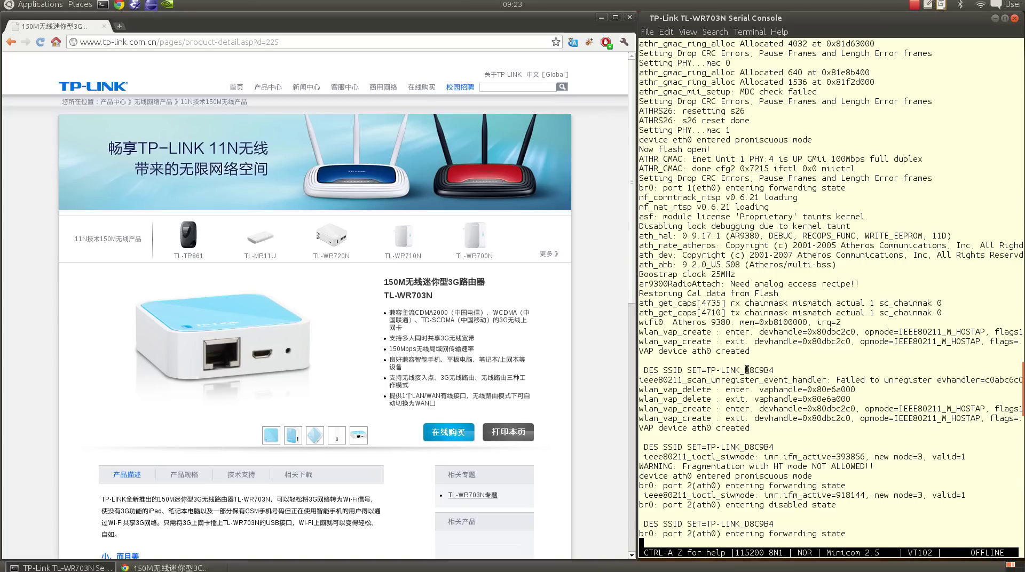
{"action": "left_click_drag", "start_coordinate": [744, 370], "coordinate": [775, 370]}
{"action": "left_click_drag", "start_coordinate": [688, 370], "coordinate": [773, 369]}
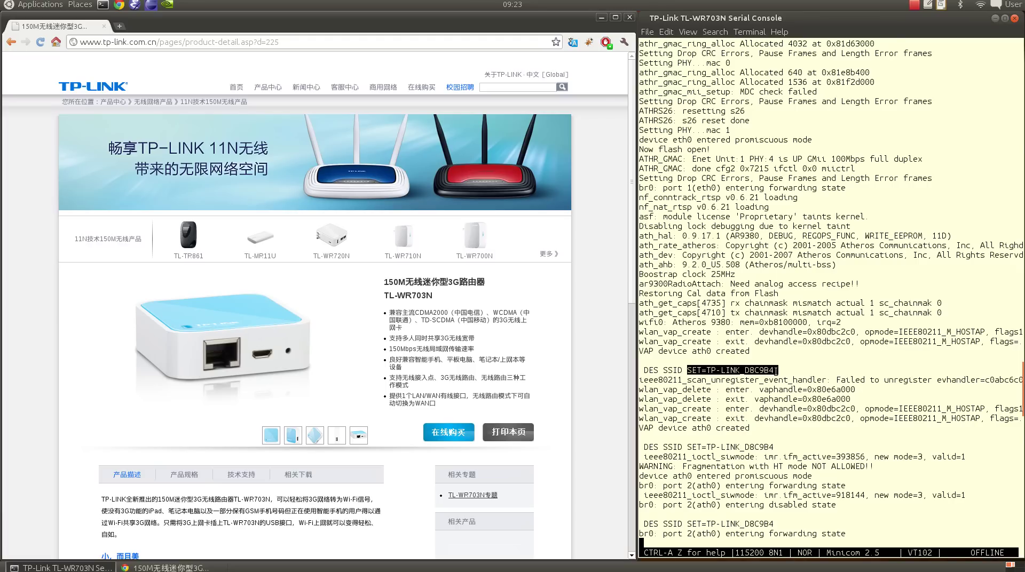
{"action": "left_click", "coordinate": [764, 415]}
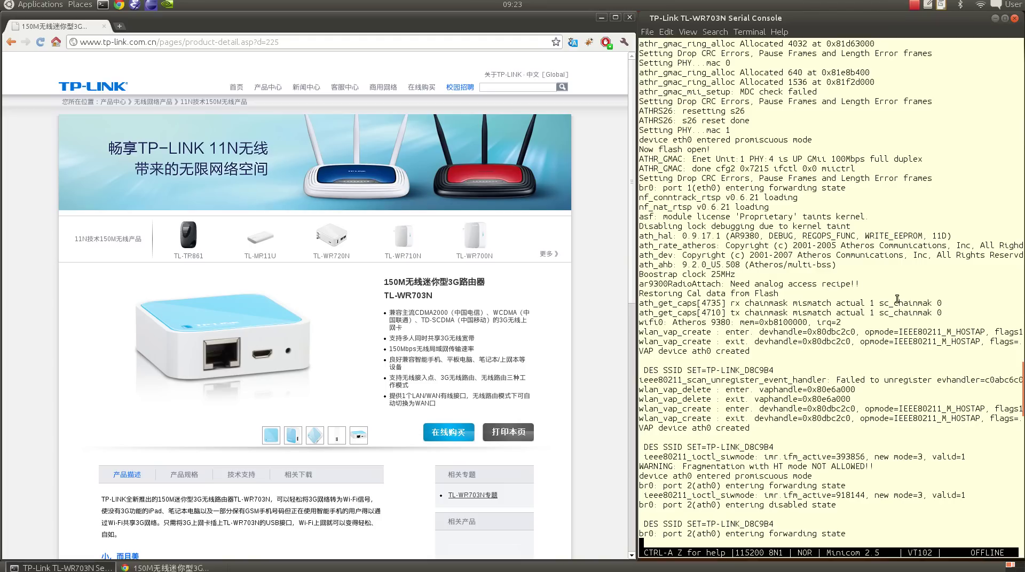
- Connect to the router's wired network via DHCP and browse to 192.168.1.1
{"action": "left_click", "coordinate": [981, 4]}
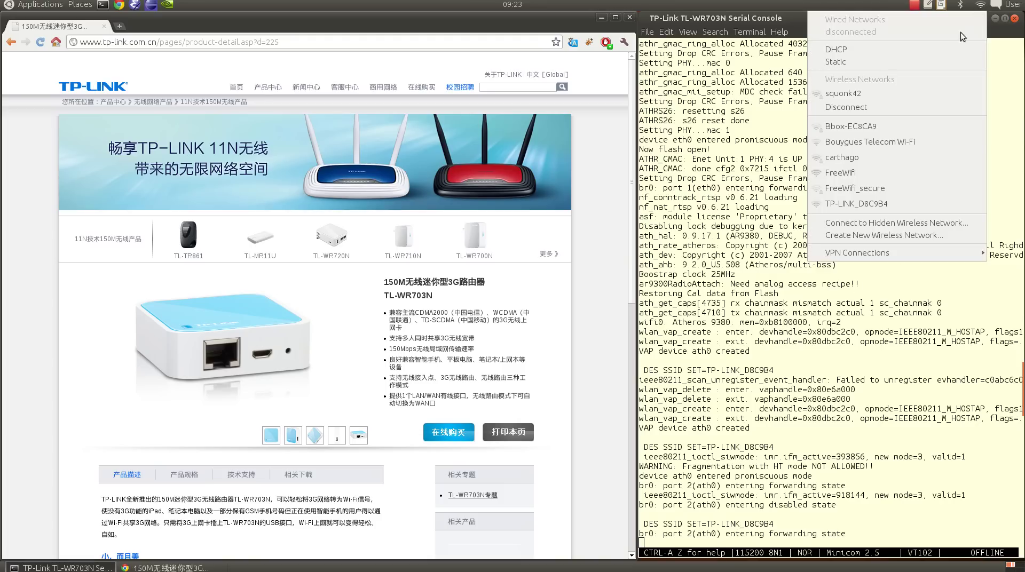
{"action": "left_click", "coordinate": [857, 50]}
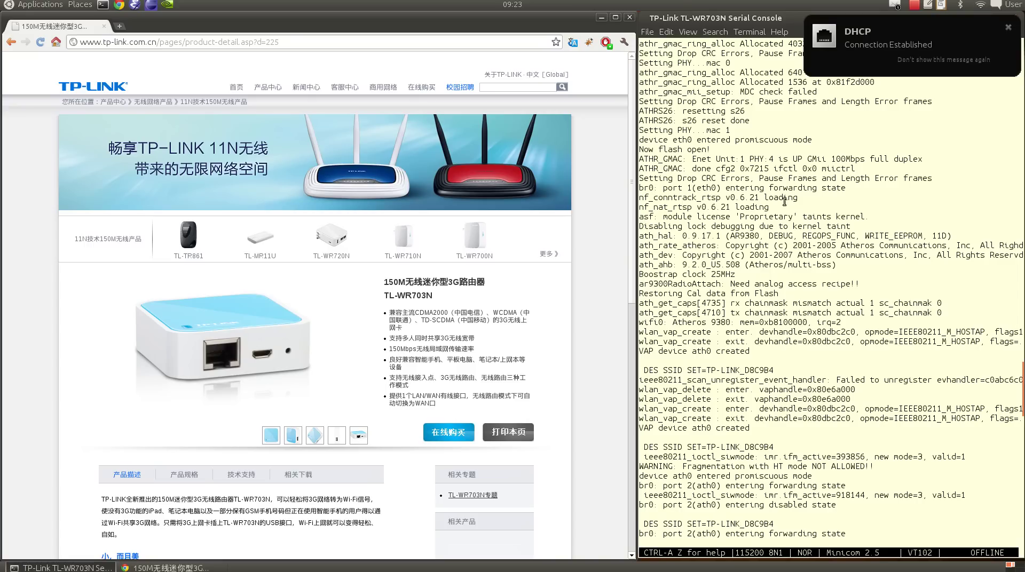
{"action": "left_click", "coordinate": [419, 42]}
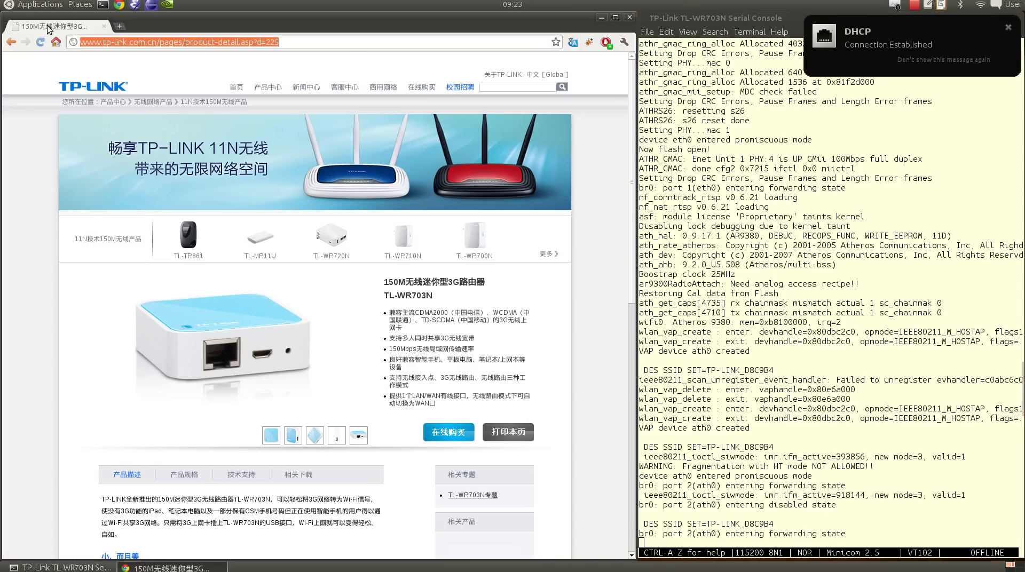
{"action": "type", "text": "192.168.1.1"}
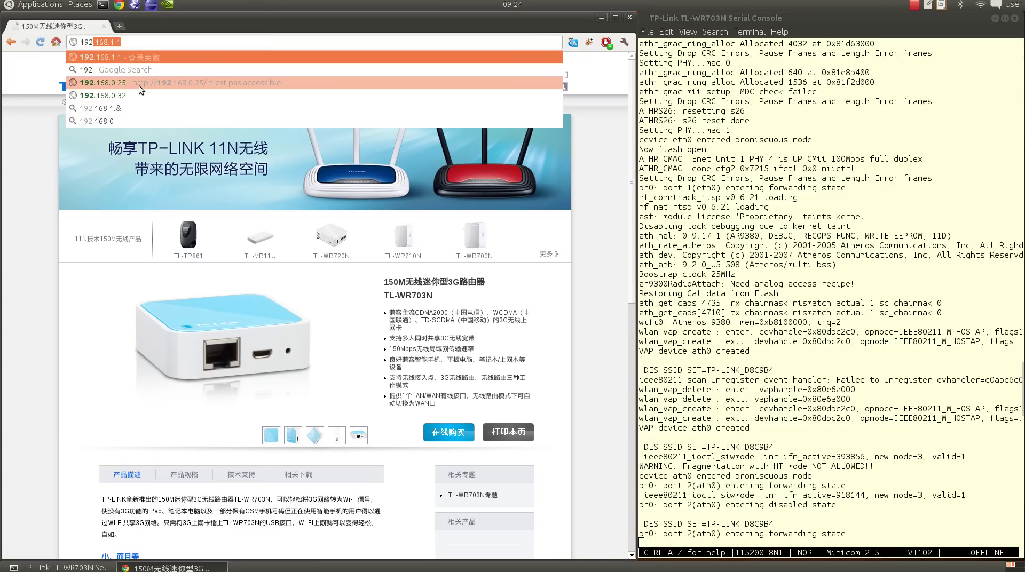
{"action": "key", "text": "Return"}
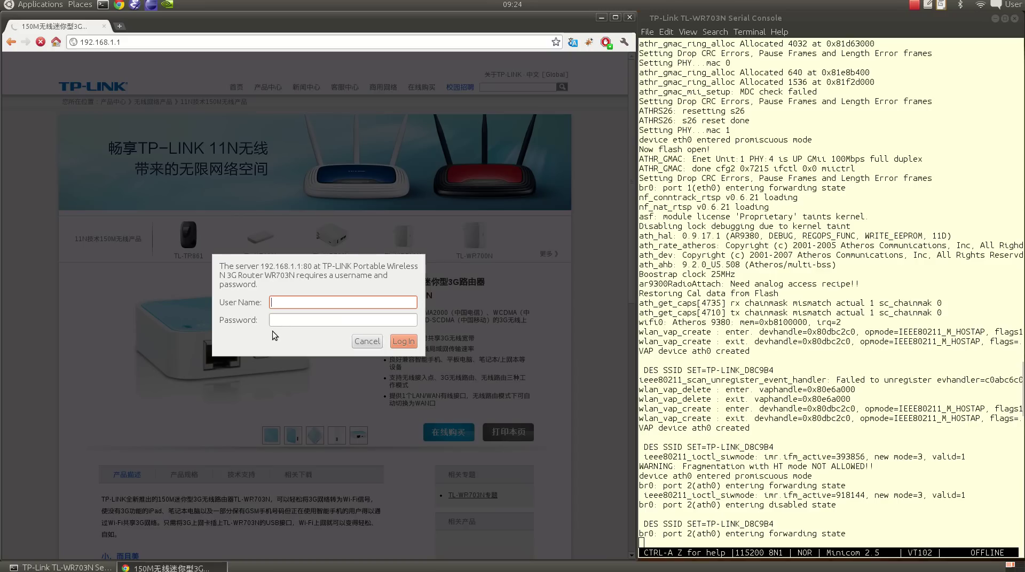
- Log in to the router admin pages with the default username and password
{"action": "type", "text": "admin"}
{"action": "key", "text": "Tab"}
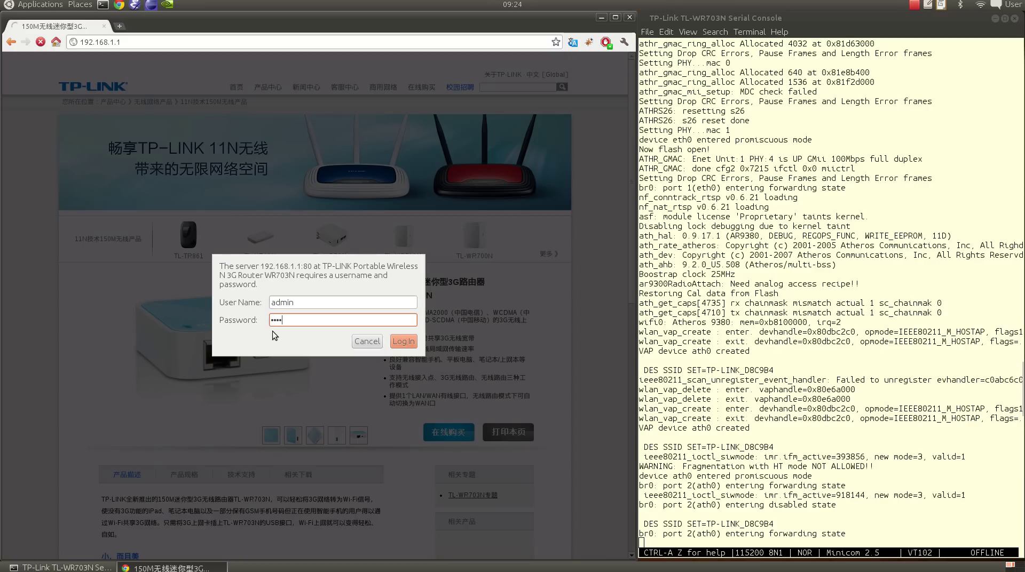
{"action": "type", "text": "admin"}
{"action": "key", "text": "Return"}
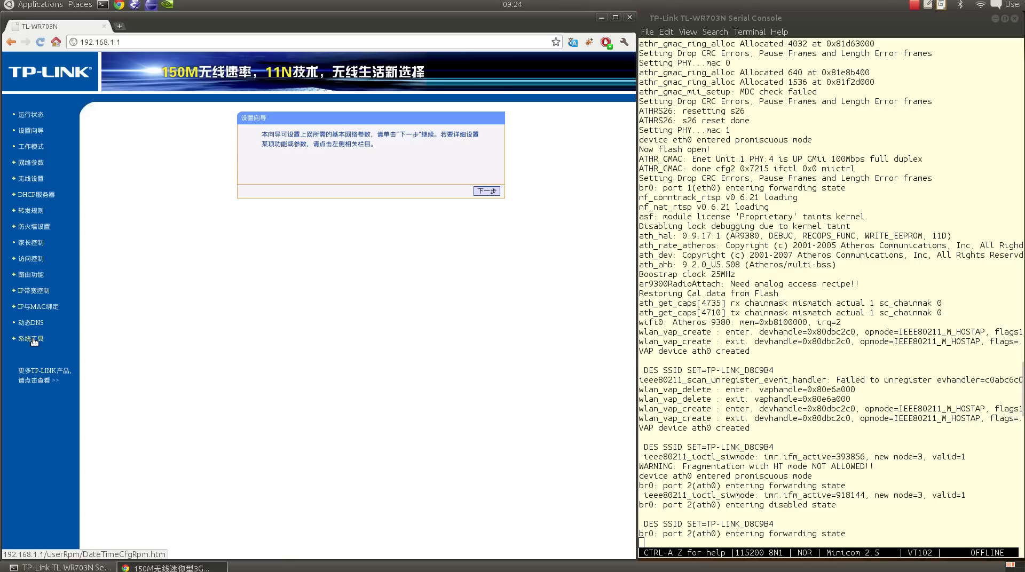
- Open the 系统工具 > 软件升级 page showing firmware 3.14.4 Build 120925
{"action": "left_click", "coordinate": [34, 341]}
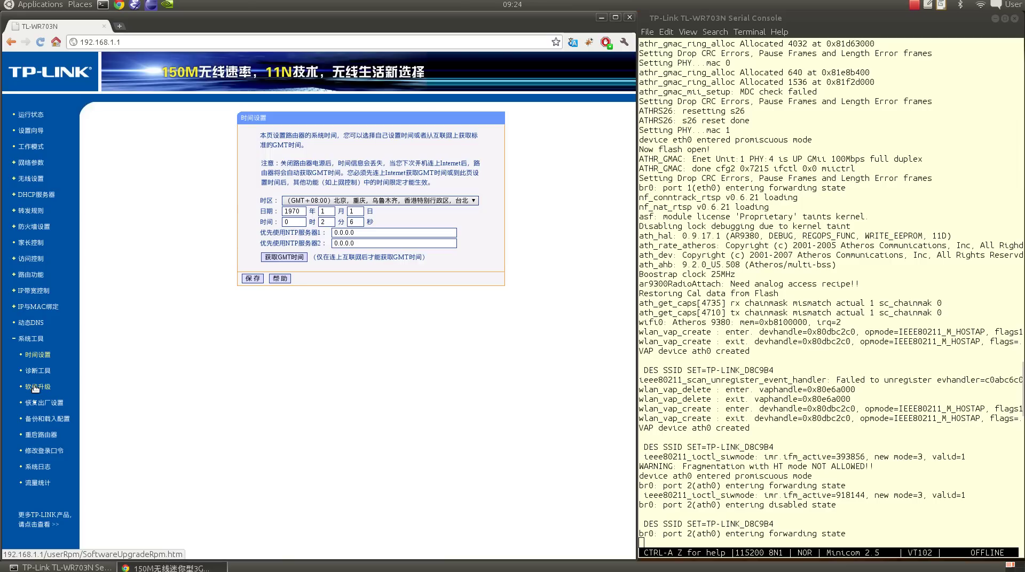
{"action": "left_click", "coordinate": [36, 387]}
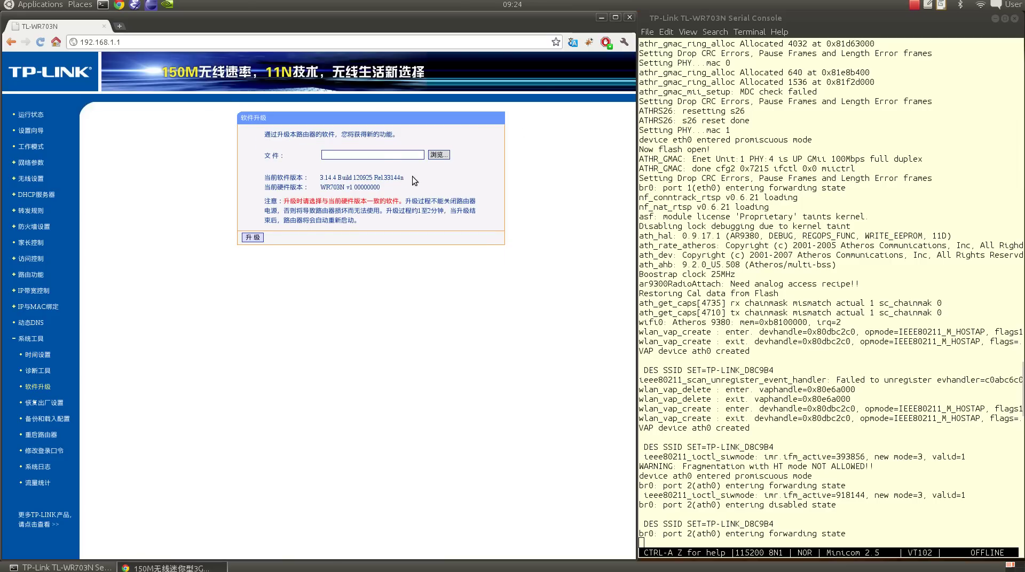
- Choose openwrt-ar71xx-linkduino-tl-wr703n-v1-squashfs-factory.bin as the upgrade file
{"action": "left_click", "coordinate": [441, 154]}
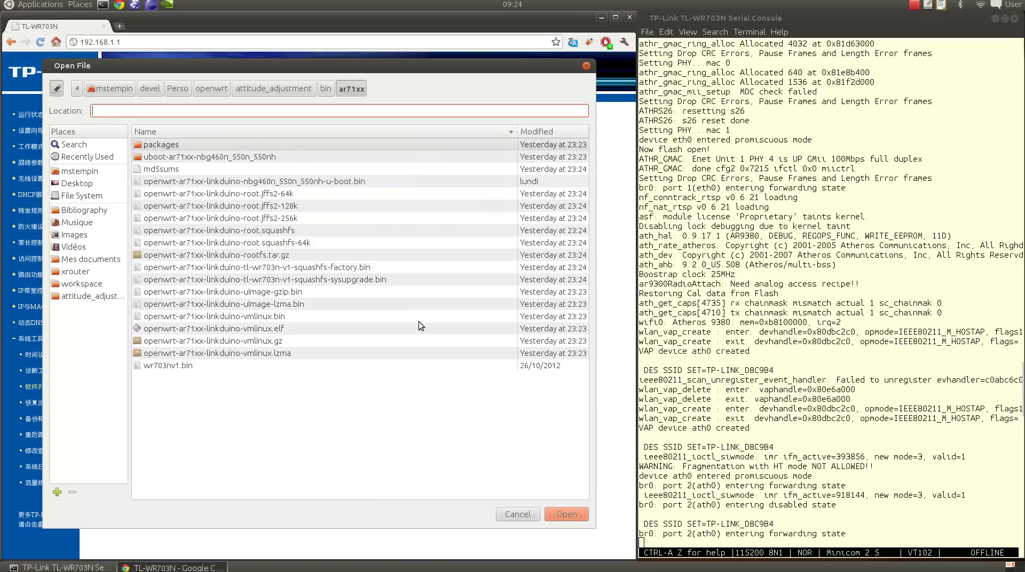
{"action": "left_click", "coordinate": [351, 268]}
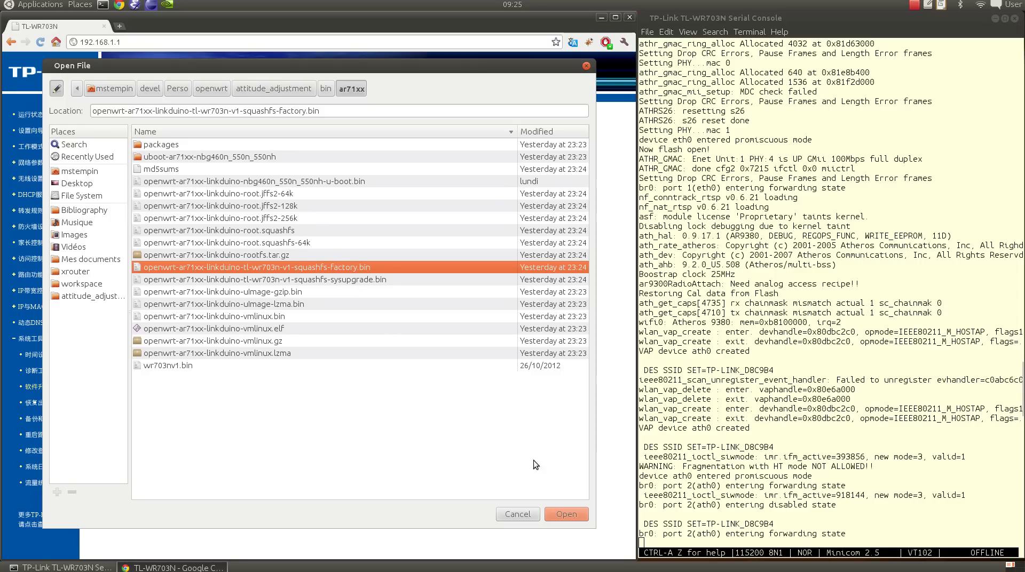
{"action": "left_click", "coordinate": [563, 512]}
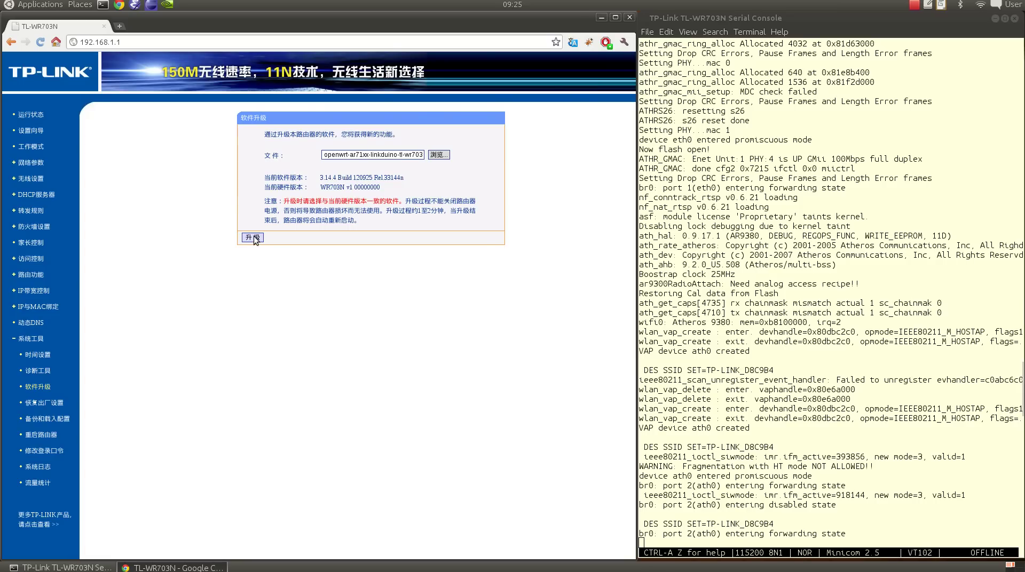
- Start the 升级 upgrade with the OpenWrt image and confirm it in the dialog
{"action": "left_click", "coordinate": [254, 238]}
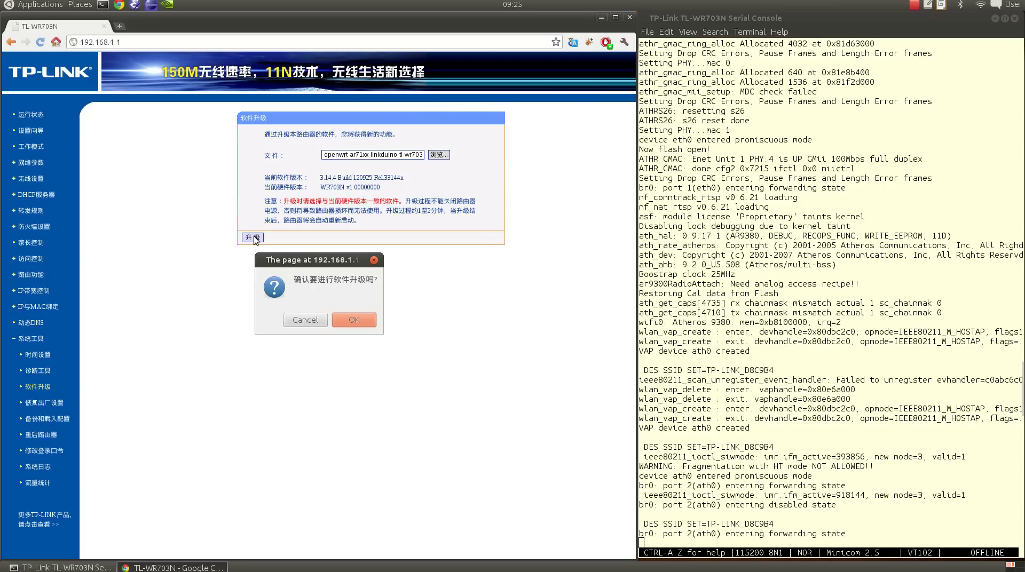
{"action": "left_click", "coordinate": [368, 320]}
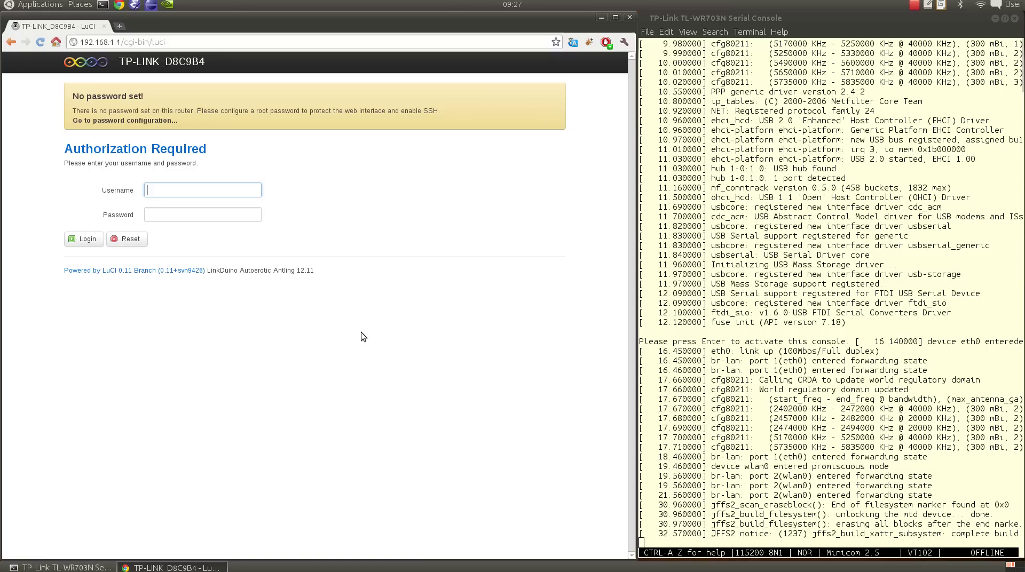
- Log in to LuCI at 192.168.1.1 with the admin username and password
{"action": "left_click_drag", "start_coordinate": [120, 43], "coordinate": [79, 42]}
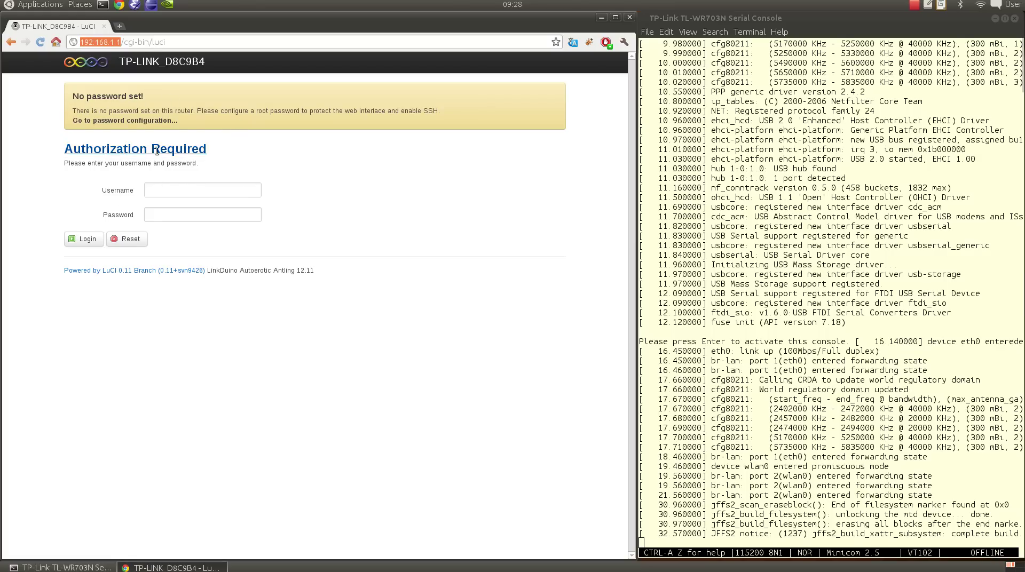
{"action": "left_click", "coordinate": [168, 189]}
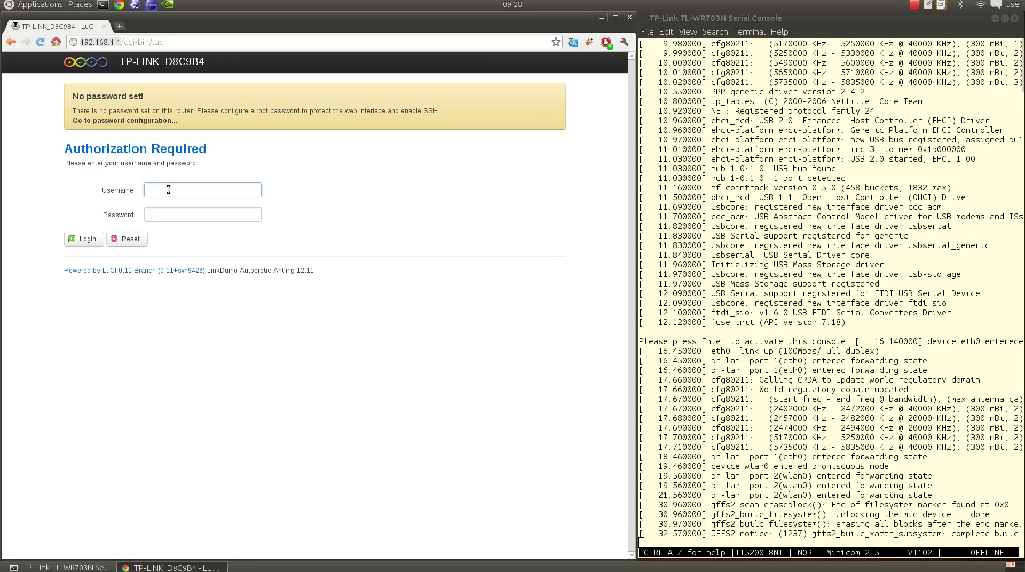
{"action": "type", "text": "adm"}
{"action": "type", "text": "adm"}
{"action": "left_click", "coordinate": [86, 243]}
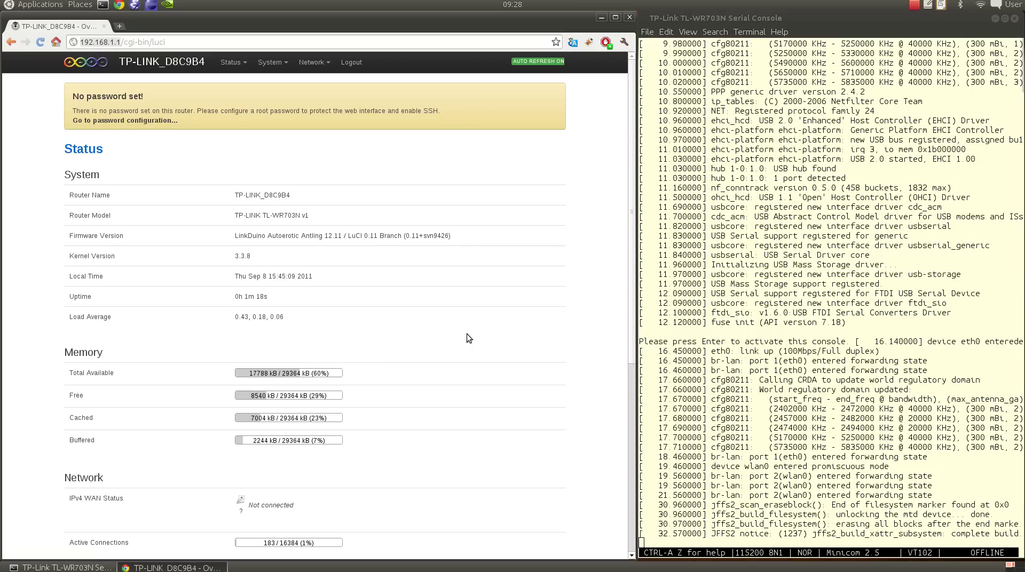
{"action": "scroll", "coordinate": [466, 334], "scroll_direction": "down", "scroll_amount": 11}
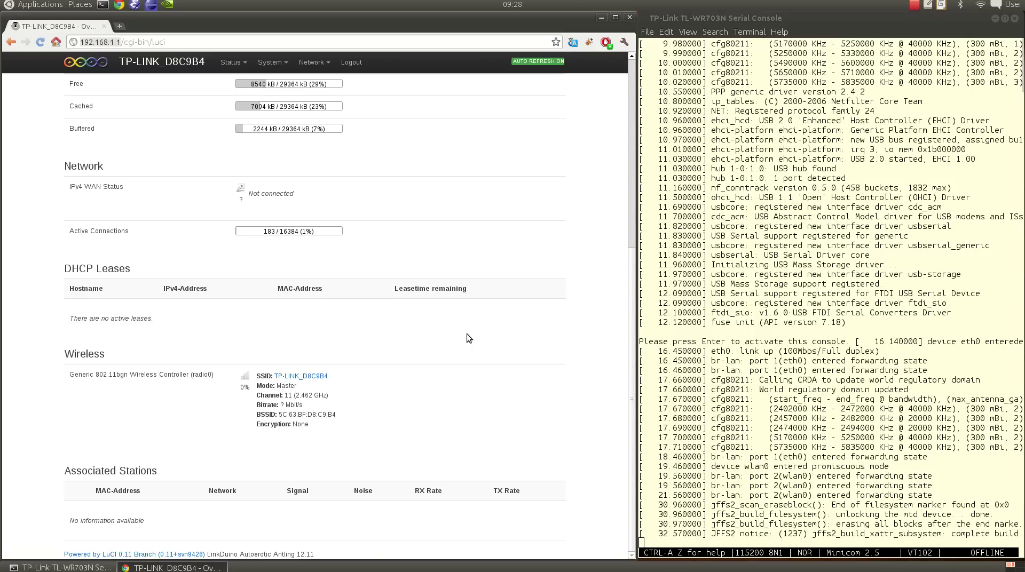
{"action": "scroll", "coordinate": [467, 339], "scroll_direction": "up", "scroll_amount": 11}
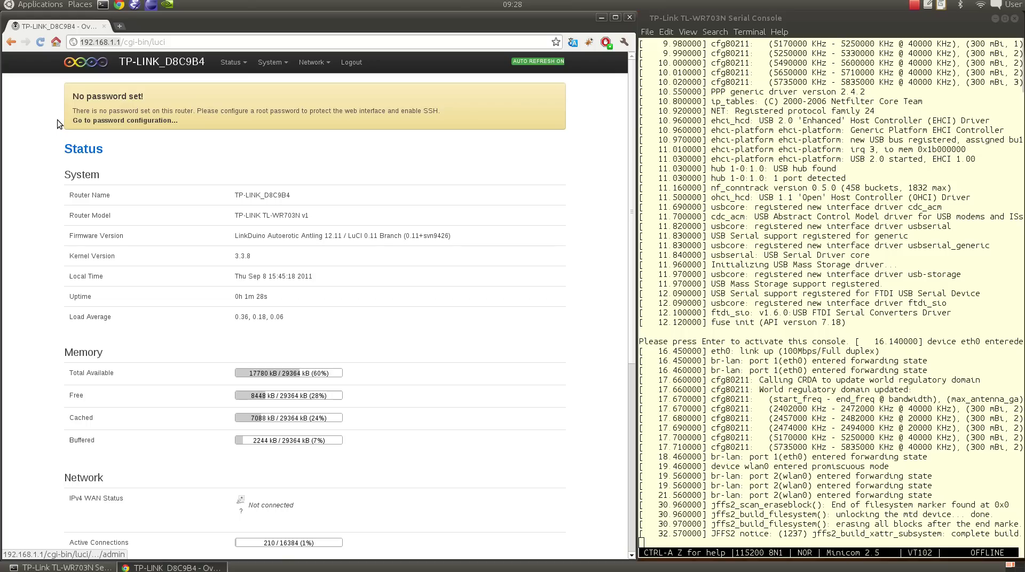
- Enter and confirm a new root password, then Save & Apply it
{"action": "left_click", "coordinate": [93, 122]}
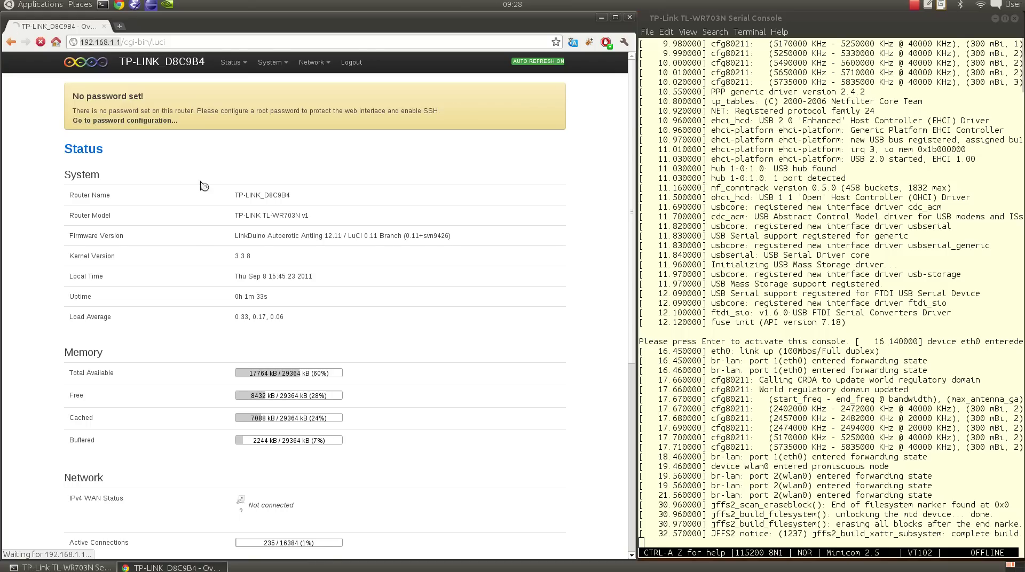
{"action": "left_click", "coordinate": [178, 191]}
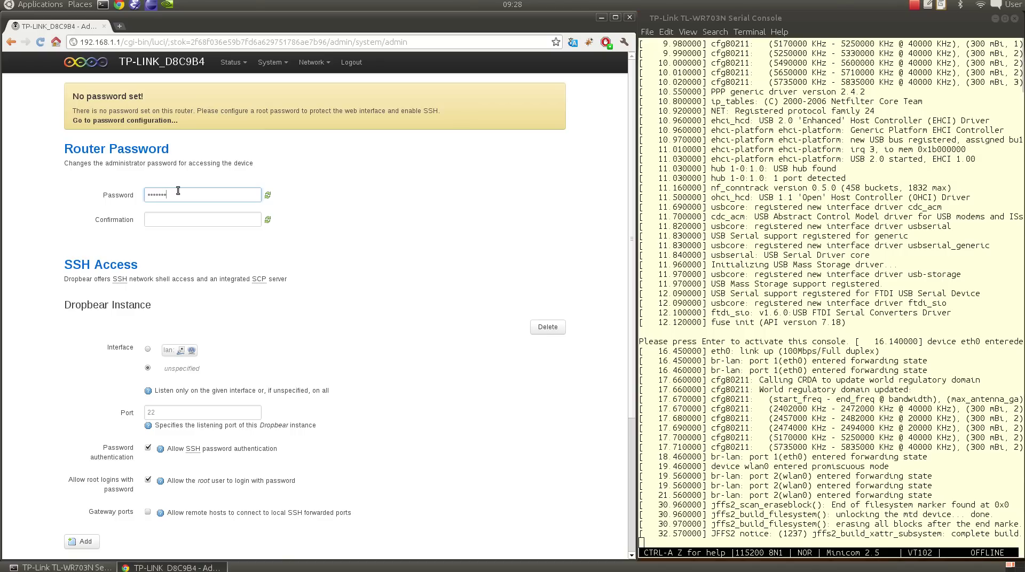
{"action": "key", "text": "Tab"}
{"action": "type", "text": "••••••"}
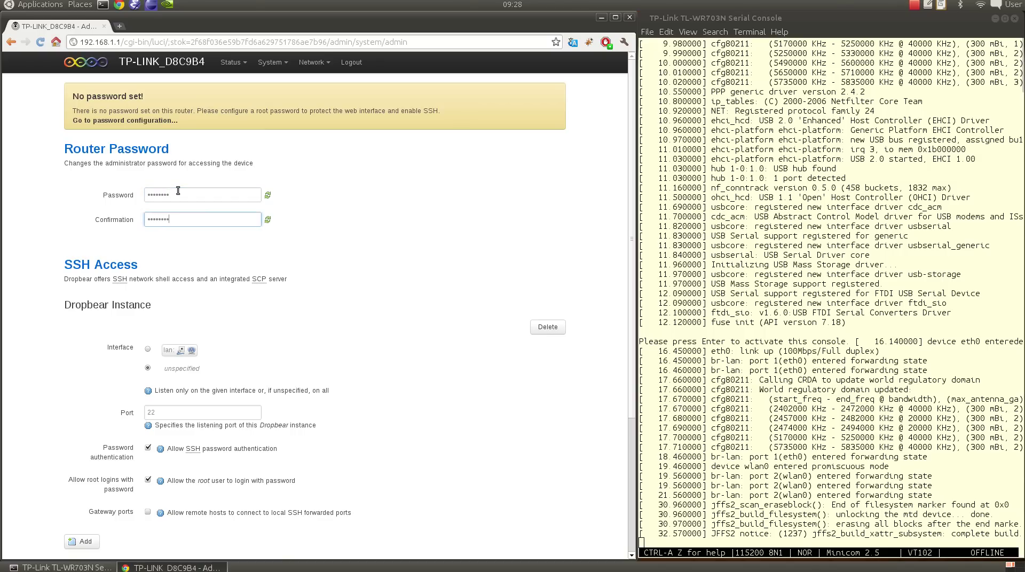
{"action": "scroll", "coordinate": [456, 410], "scroll_direction": "down", "scroll_amount": 5}
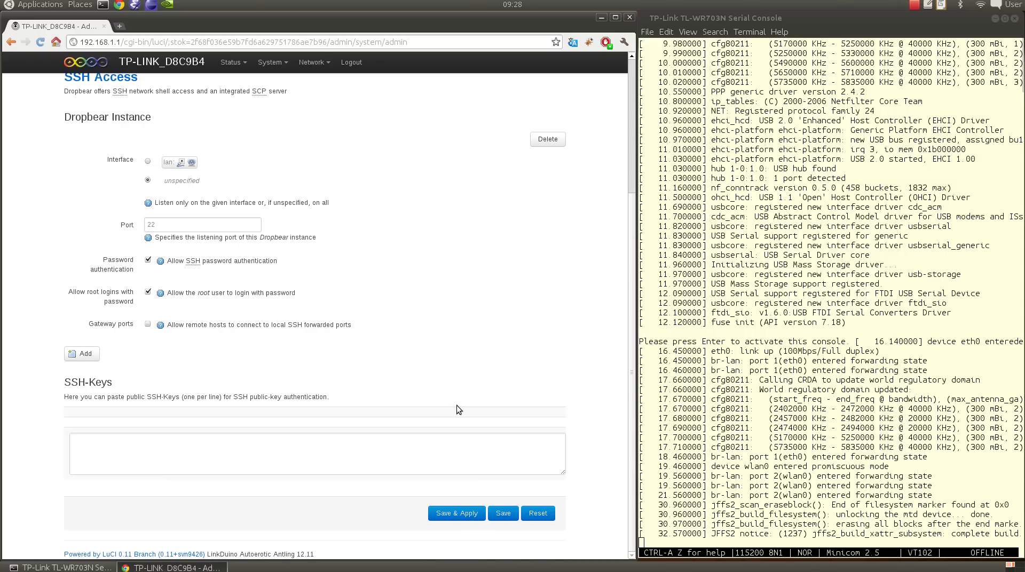
{"action": "left_click", "coordinate": [462, 516]}
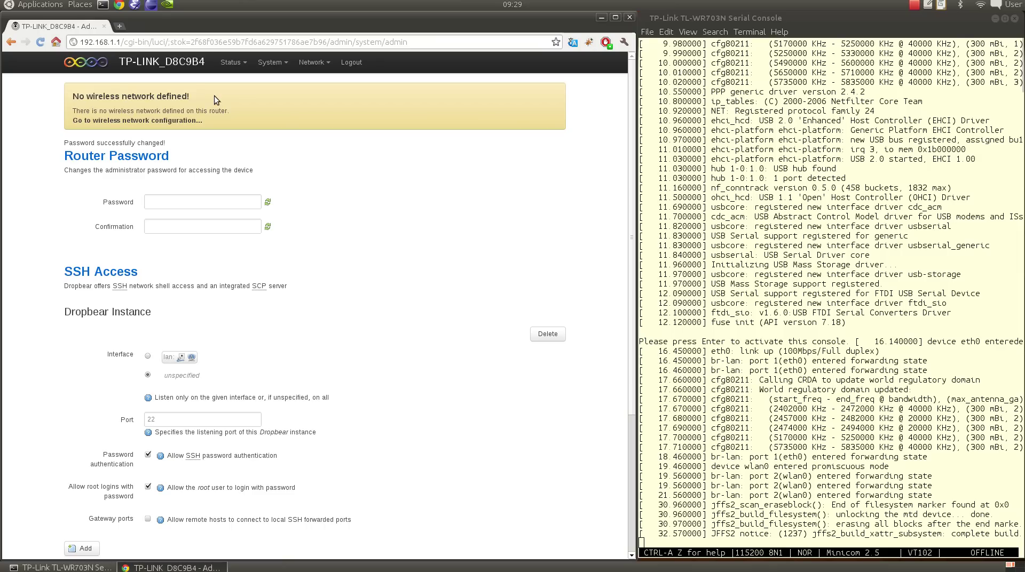
- Scan for nearby Wi-Fi networks and choose to join squonk42
{"action": "left_click", "coordinate": [187, 122]}
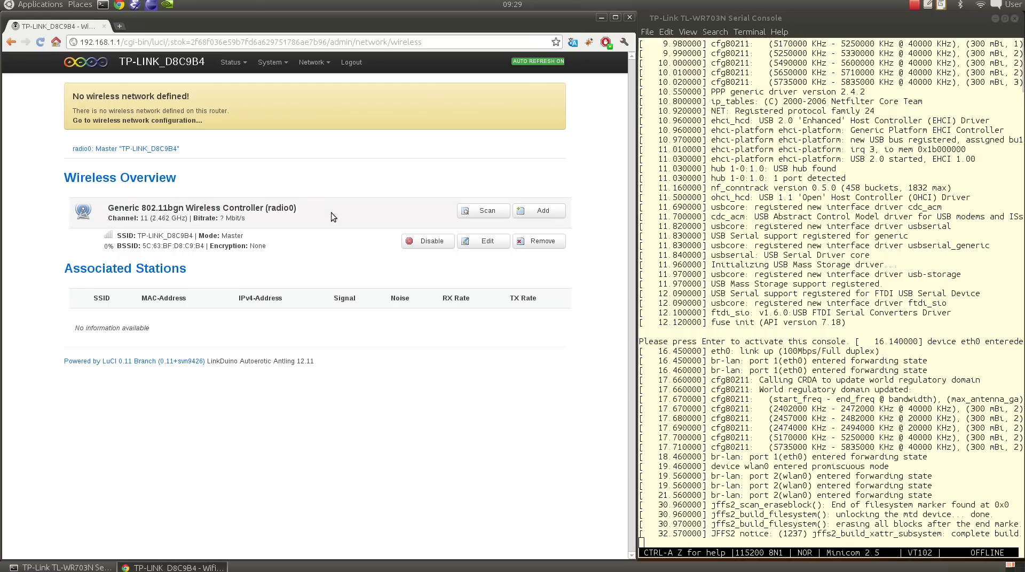
{"action": "left_click", "coordinate": [491, 211]}
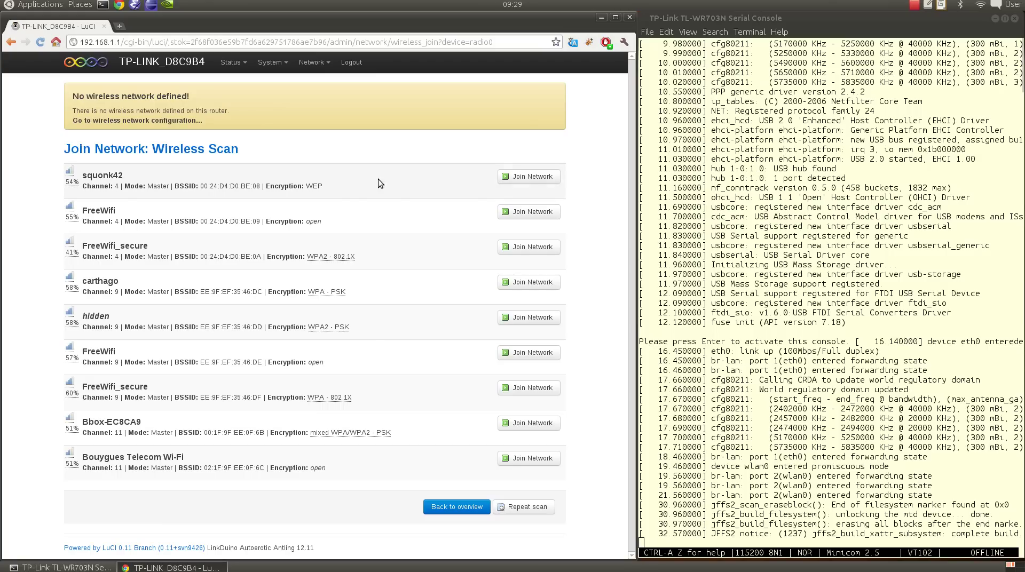
{"action": "left_click", "coordinate": [500, 179]}
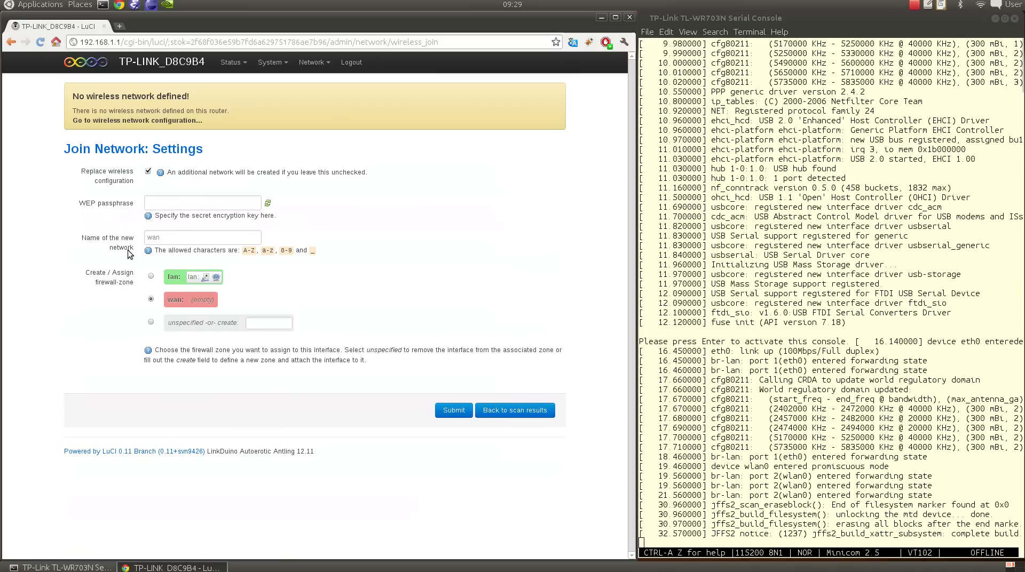
{"action": "left_click", "coordinate": [179, 202]}
{"action": "type", "text": "••••••••••••"}
{"action": "left_click_drag", "start_coordinate": [191, 202], "coordinate": [147, 206]}
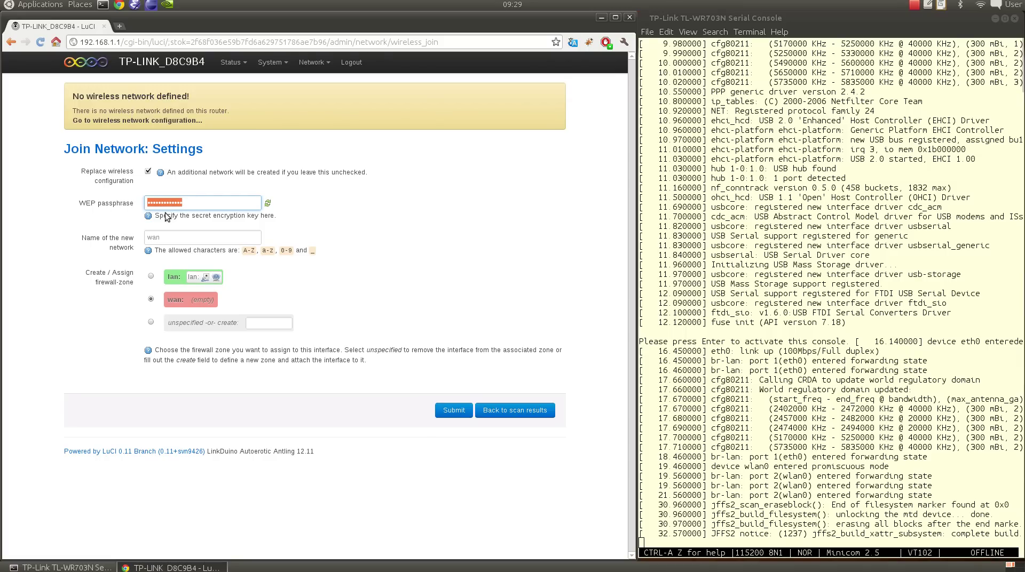
{"action": "left_click", "coordinate": [455, 411]}
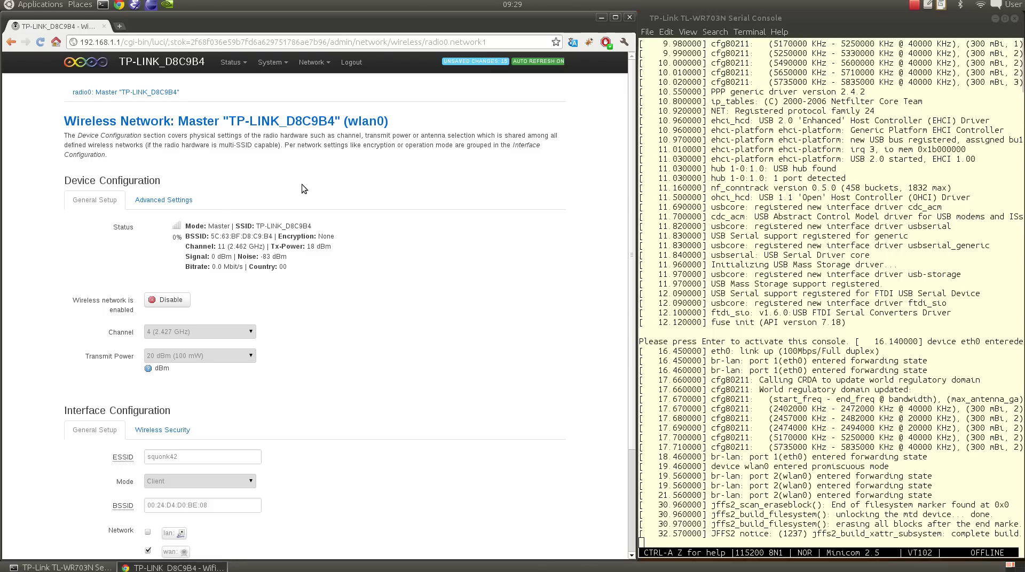
- Set the wireless country code to FR - France in the advanced radio settings
{"action": "left_click", "coordinate": [169, 196]}
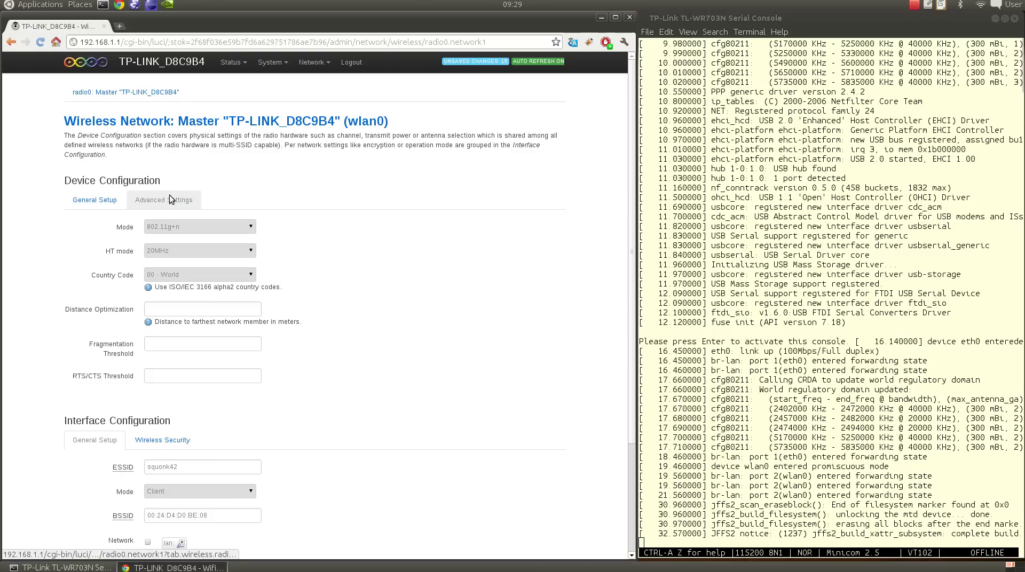
{"action": "left_click", "coordinate": [185, 275]}
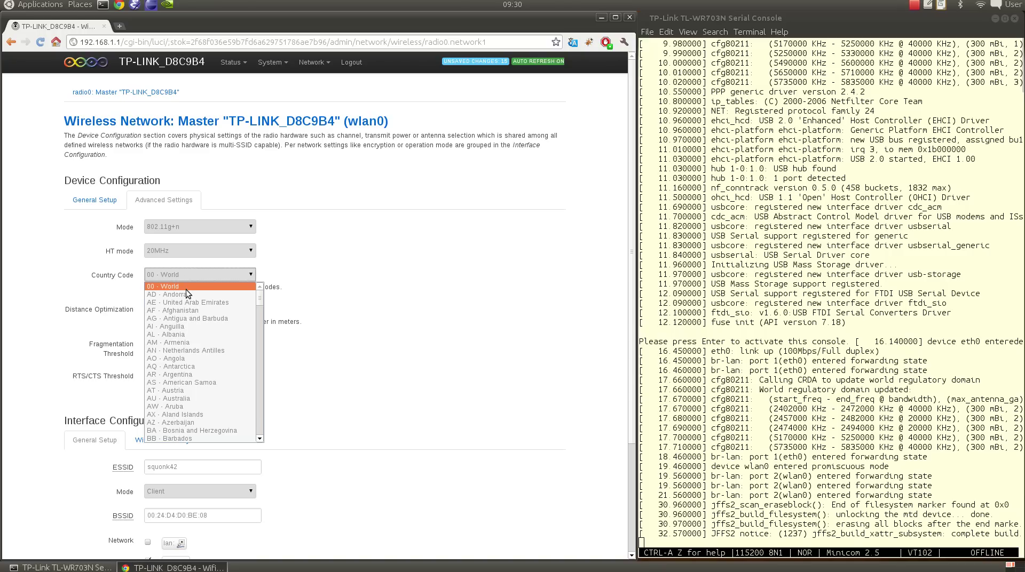
{"action": "scroll", "coordinate": [186, 292], "scroll_direction": "down", "scroll_amount": 15}
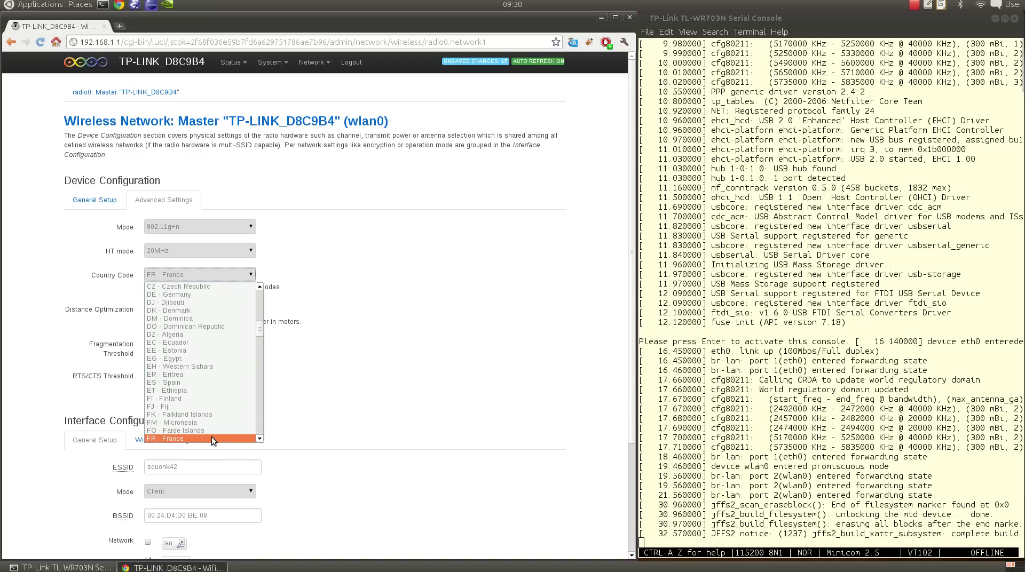
{"action": "left_click", "coordinate": [212, 436]}
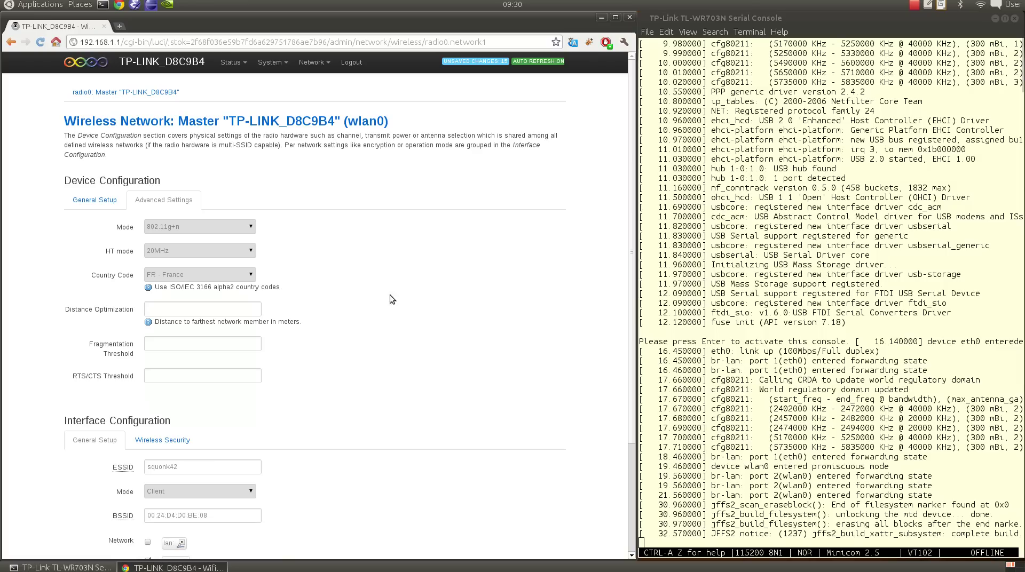
- Apply the wireless client settings and confirm 'wlan0: associated' with squonk42 in the serial log
{"action": "scroll", "coordinate": [377, 280], "scroll_direction": "down", "scroll_amount": 5}
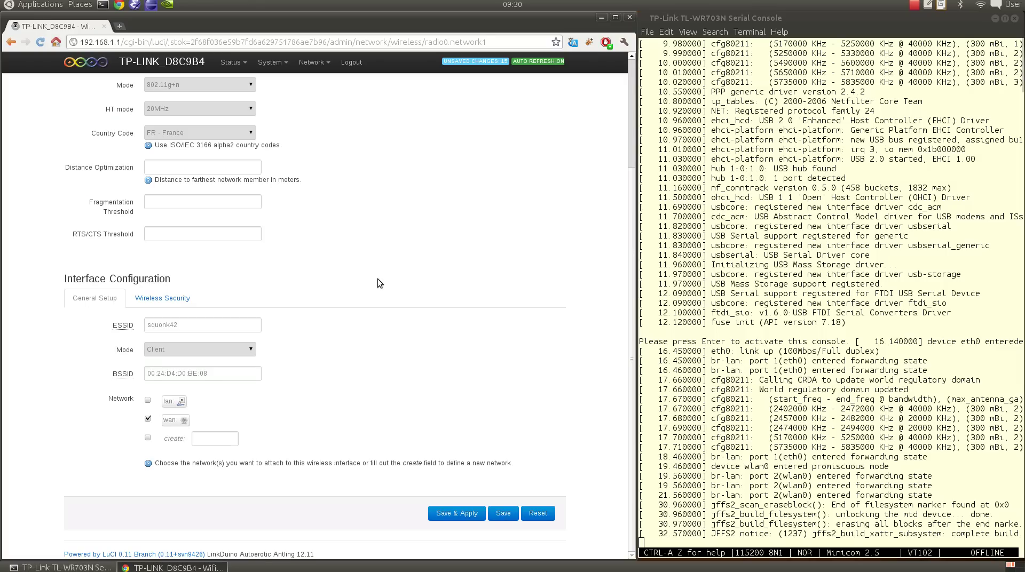
{"action": "left_click", "coordinate": [467, 514]}
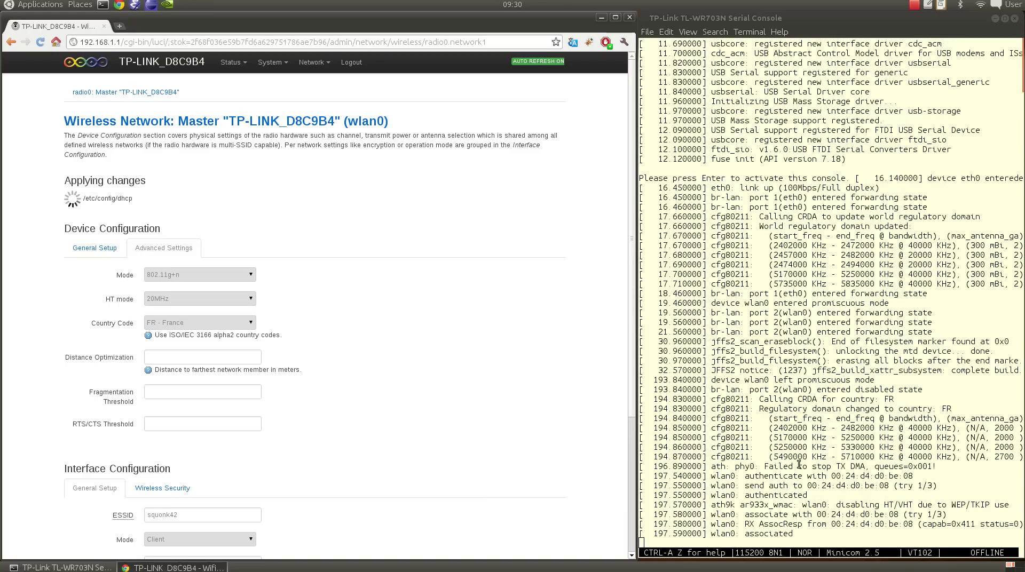
{"action": "left_click_drag", "start_coordinate": [710, 534], "coordinate": [804, 535]}
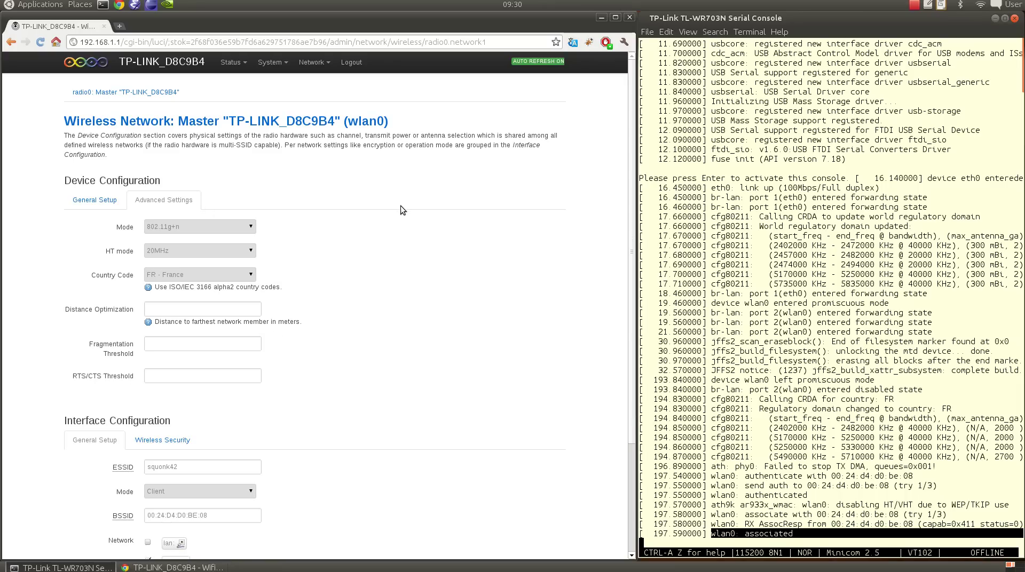
{"action": "mouse_move", "coordinate": [309, 63]}
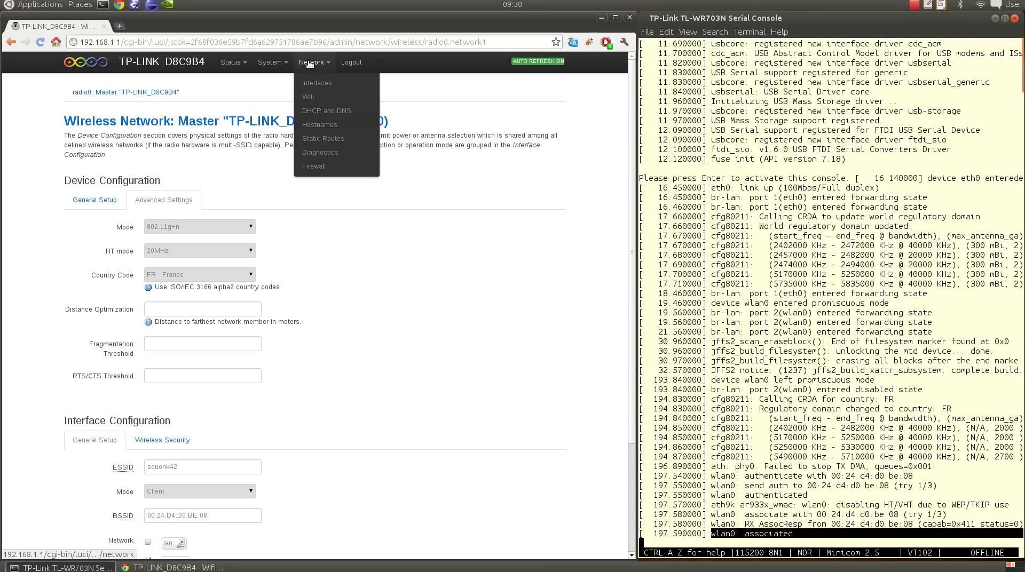
- Ping, traceroute and nslookup openwrt.org from Diagnostics, resolving it to 78.24.191.177
{"action": "left_click", "coordinate": [324, 151]}
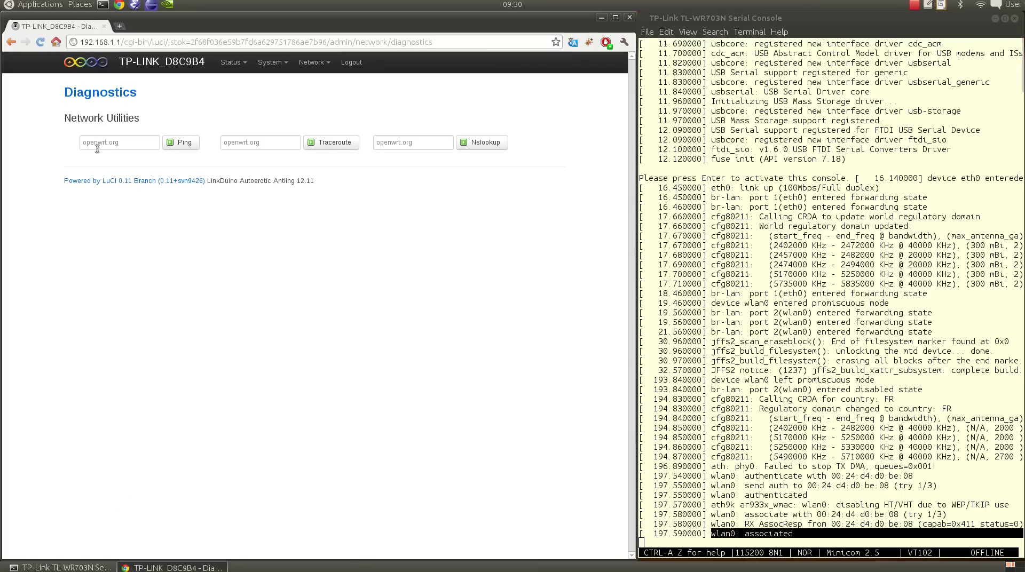
{"action": "left_click", "coordinate": [184, 143]}
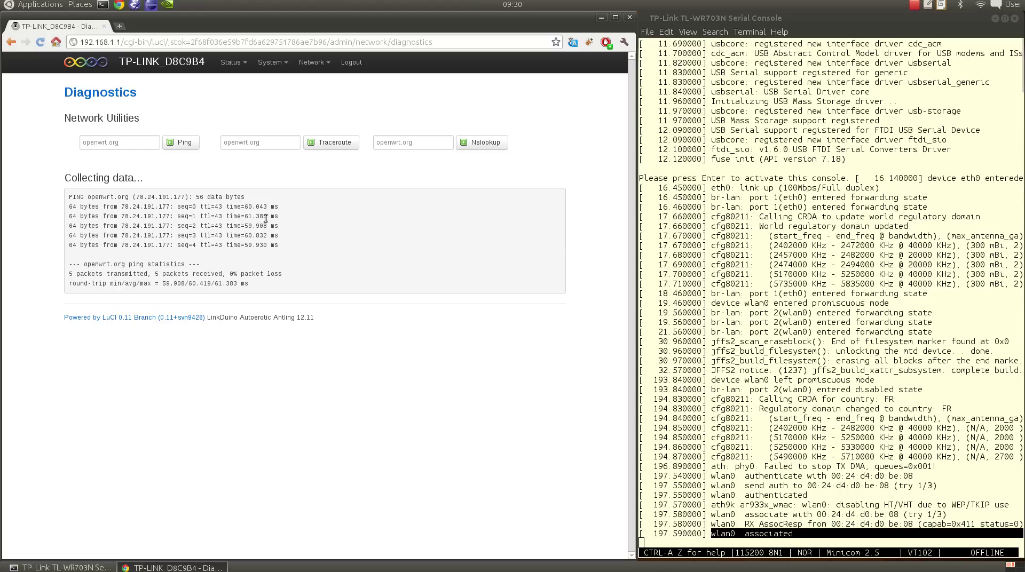
{"action": "left_click", "coordinate": [345, 143]}
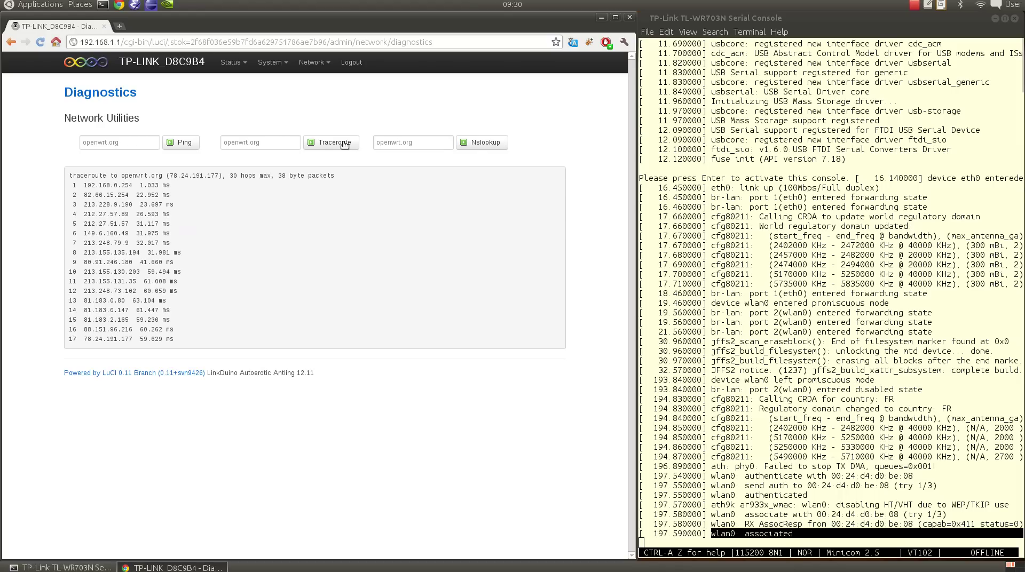
{"action": "left_click", "coordinate": [490, 143]}
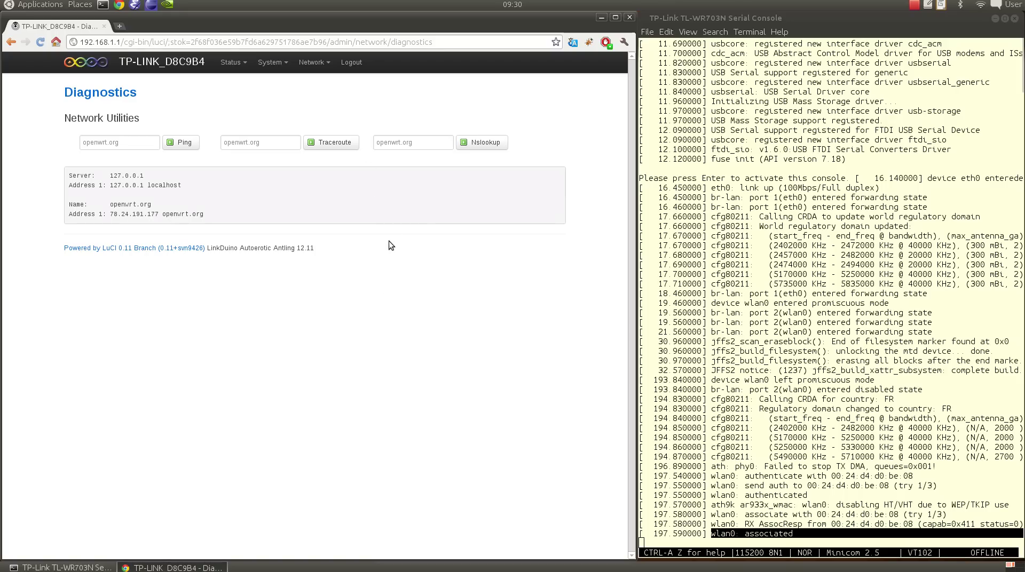
- Untick Bridge interfaces on the LAN interface so it uses eth0 alone, and apply
{"action": "mouse_move", "coordinate": [313, 62]}
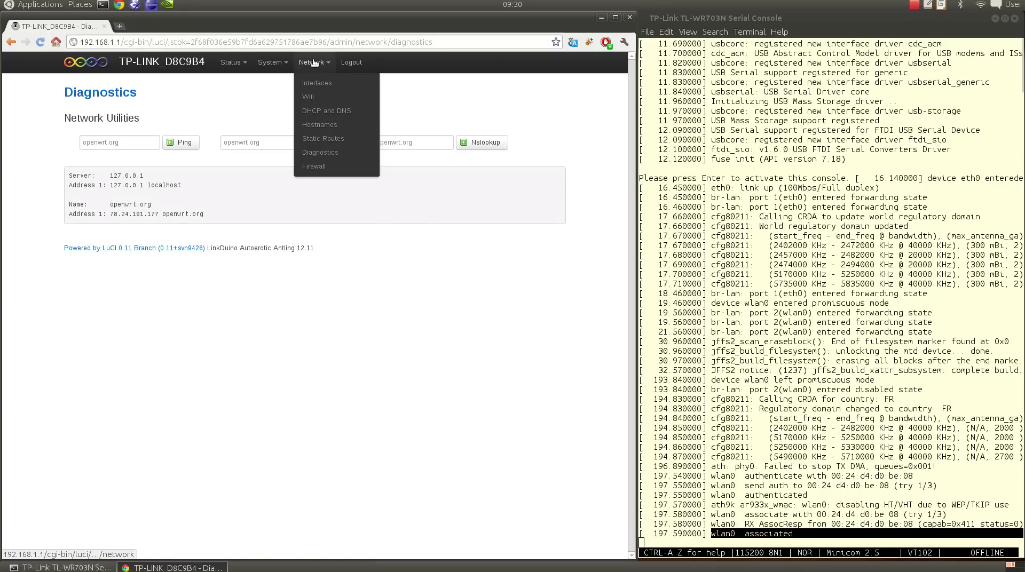
{"action": "left_click", "coordinate": [309, 82]}
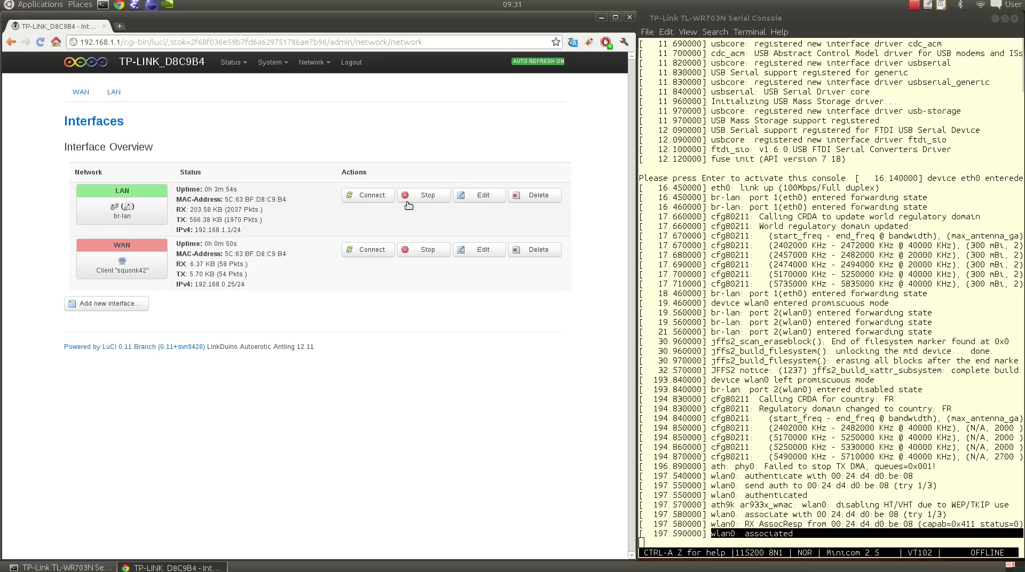
{"action": "left_click", "coordinate": [483, 196]}
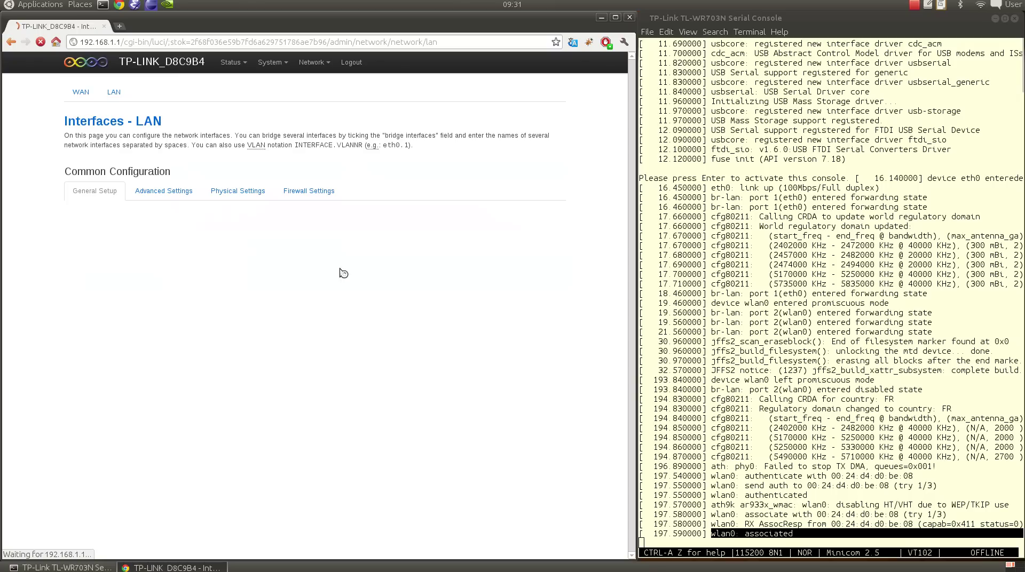
{"action": "left_click", "coordinate": [240, 195]}
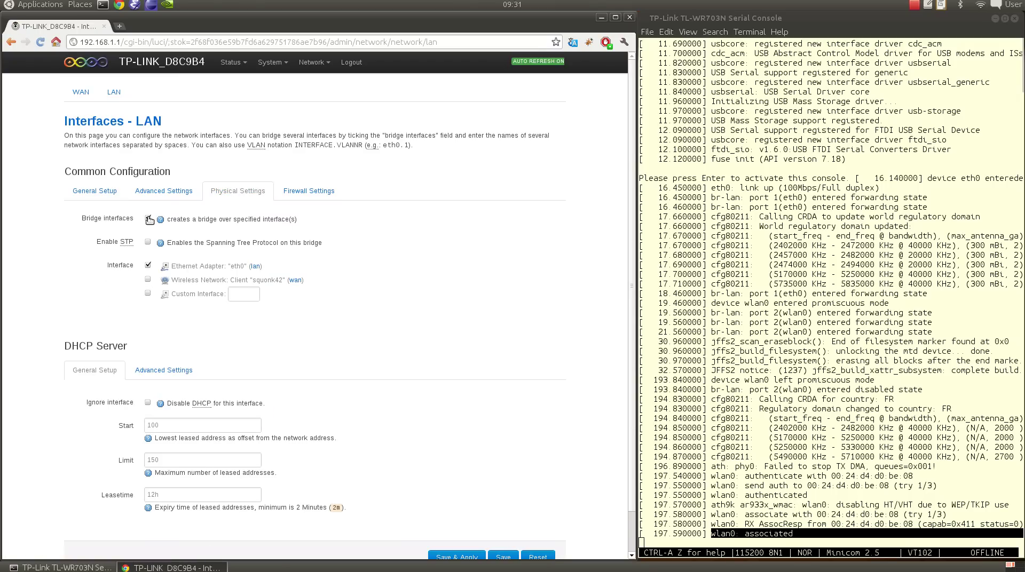
{"action": "left_click", "coordinate": [467, 535]}
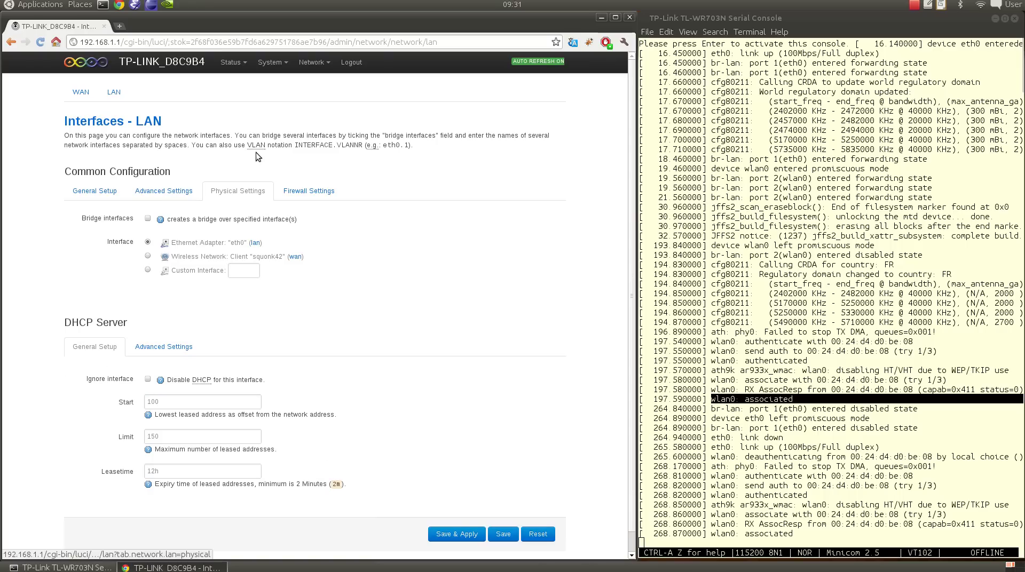
- Change the hostname from TP-LINK to LinkDuino_D8C9B4 on the System page
{"action": "mouse_move", "coordinate": [269, 63]}
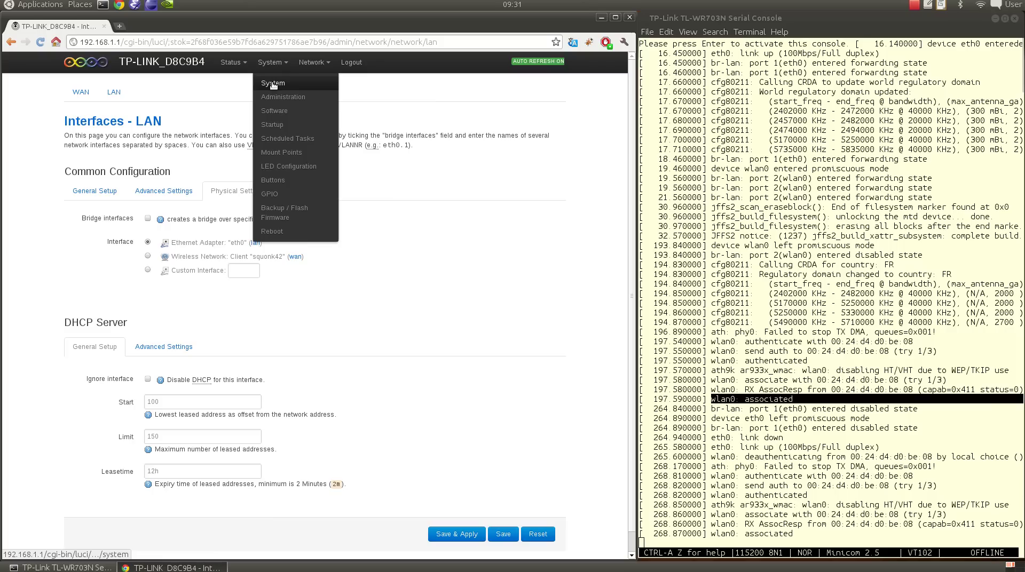
{"action": "left_click", "coordinate": [273, 85]}
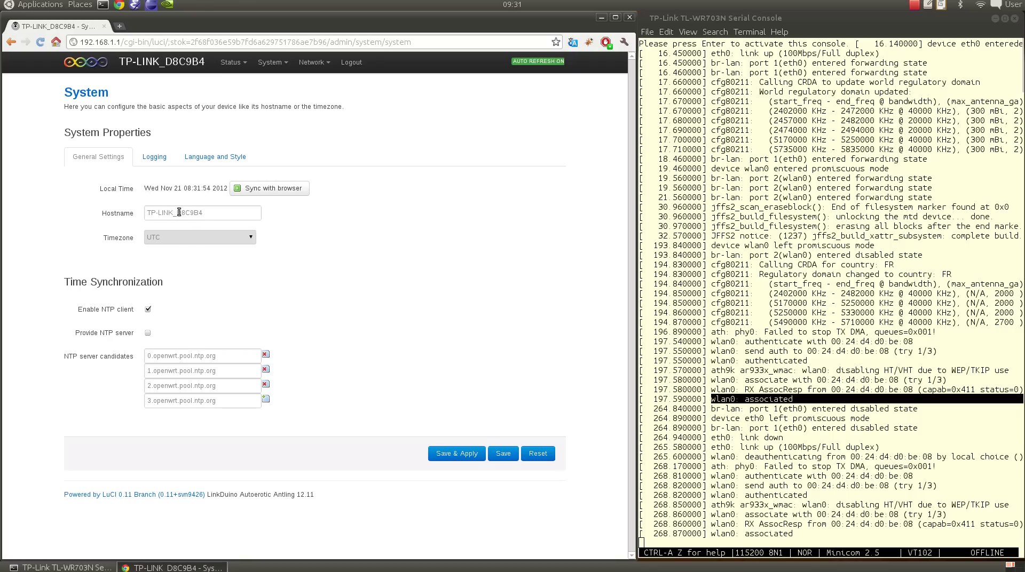
{"action": "left_click_drag", "start_coordinate": [176, 212], "coordinate": [140, 214]}
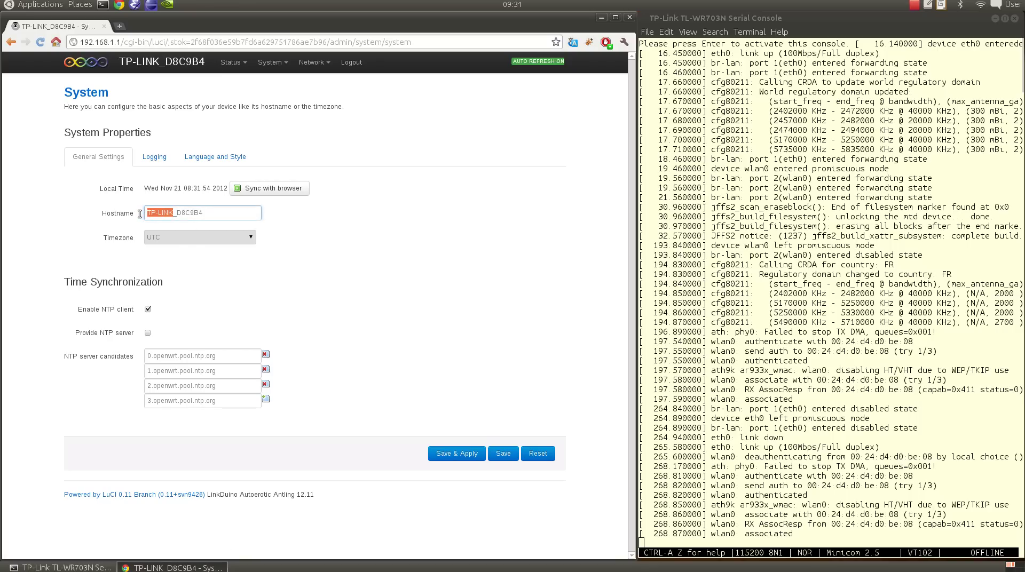
{"action": "type", "text": "LinkDuino"}
- Set the timezone to Europe/Paris, apply, and check the new prompt in the serial console
{"action": "left_click", "coordinate": [198, 238]}
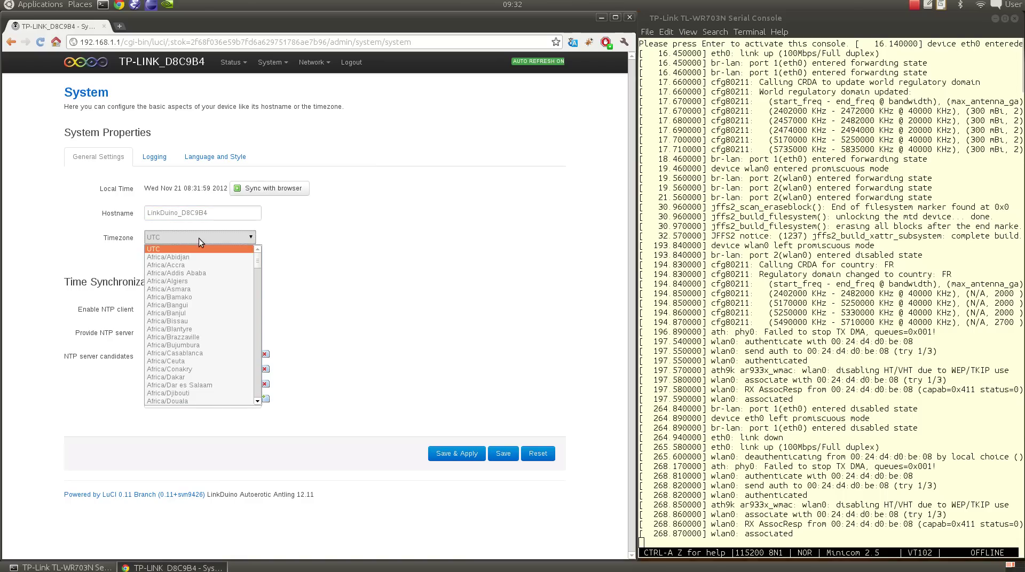
{"action": "key", "text": "e"}
{"action": "scroll", "coordinate": [192, 373], "scroll_direction": "down", "scroll_amount": 10}
{"action": "left_click", "coordinate": [195, 392]}
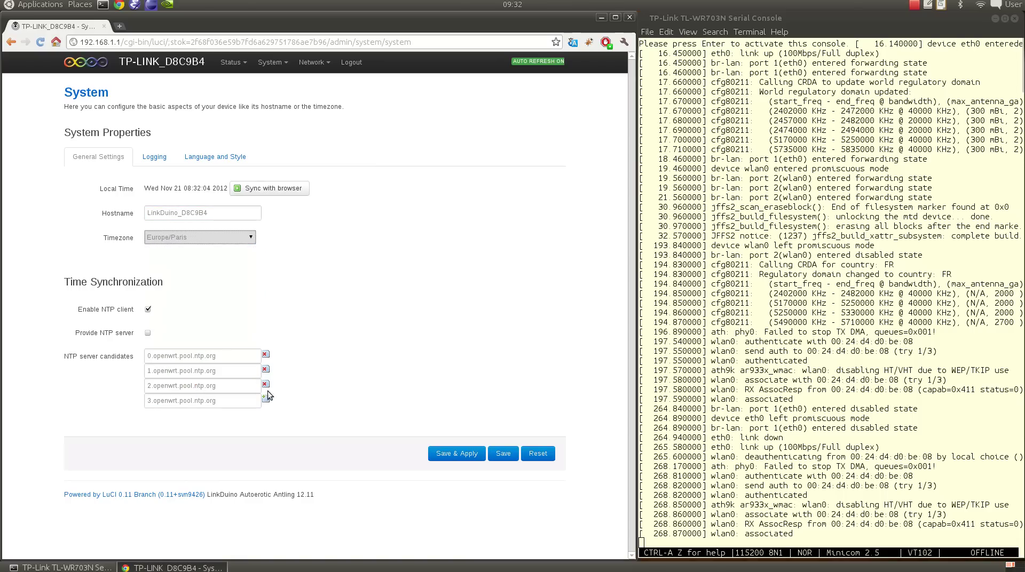
{"action": "left_click", "coordinate": [467, 453]}
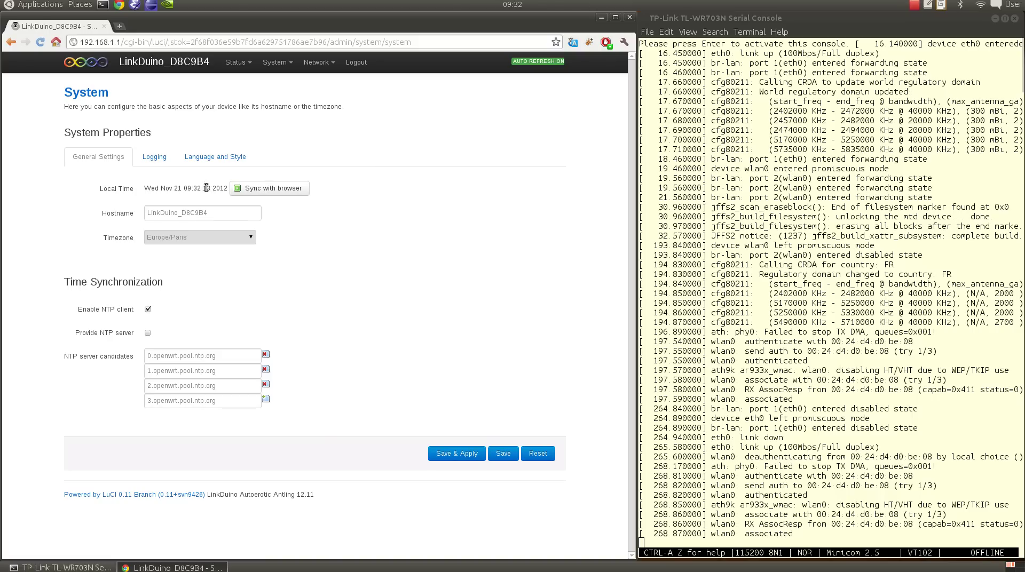
{"action": "left_click", "coordinate": [738, 294]}
{"action": "key", "text": "Return"}
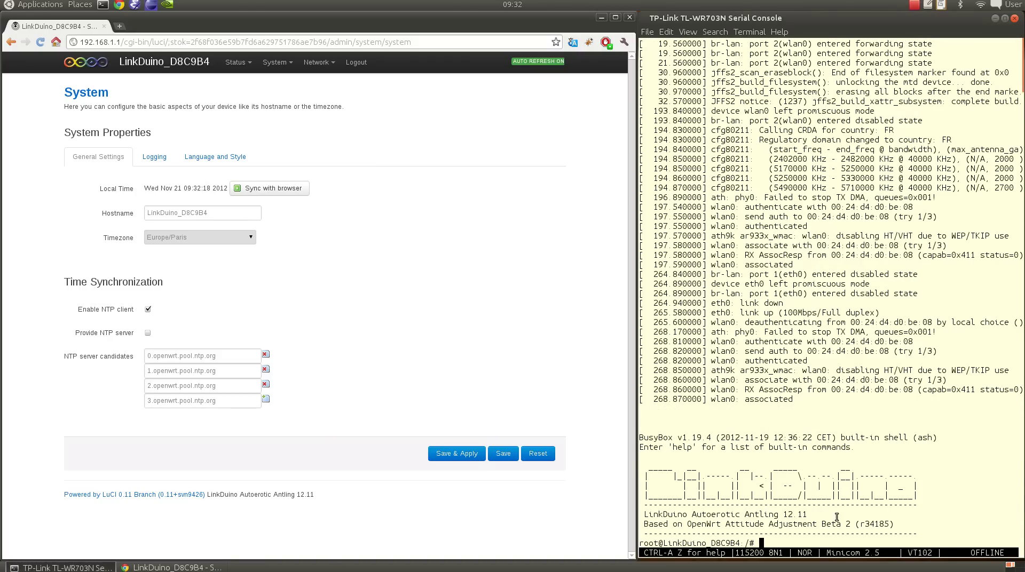
{"action": "left_click", "coordinate": [394, 289]}
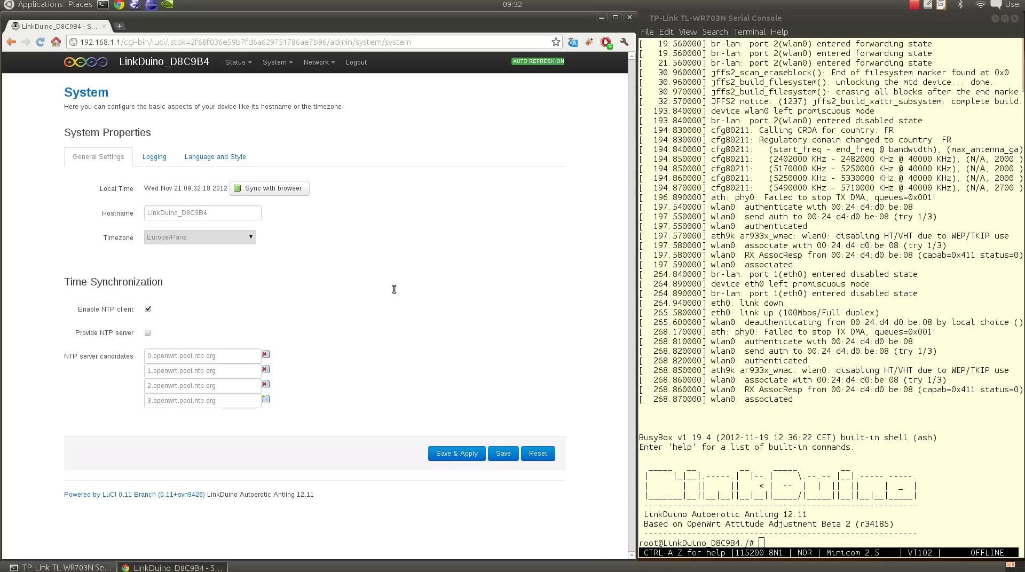